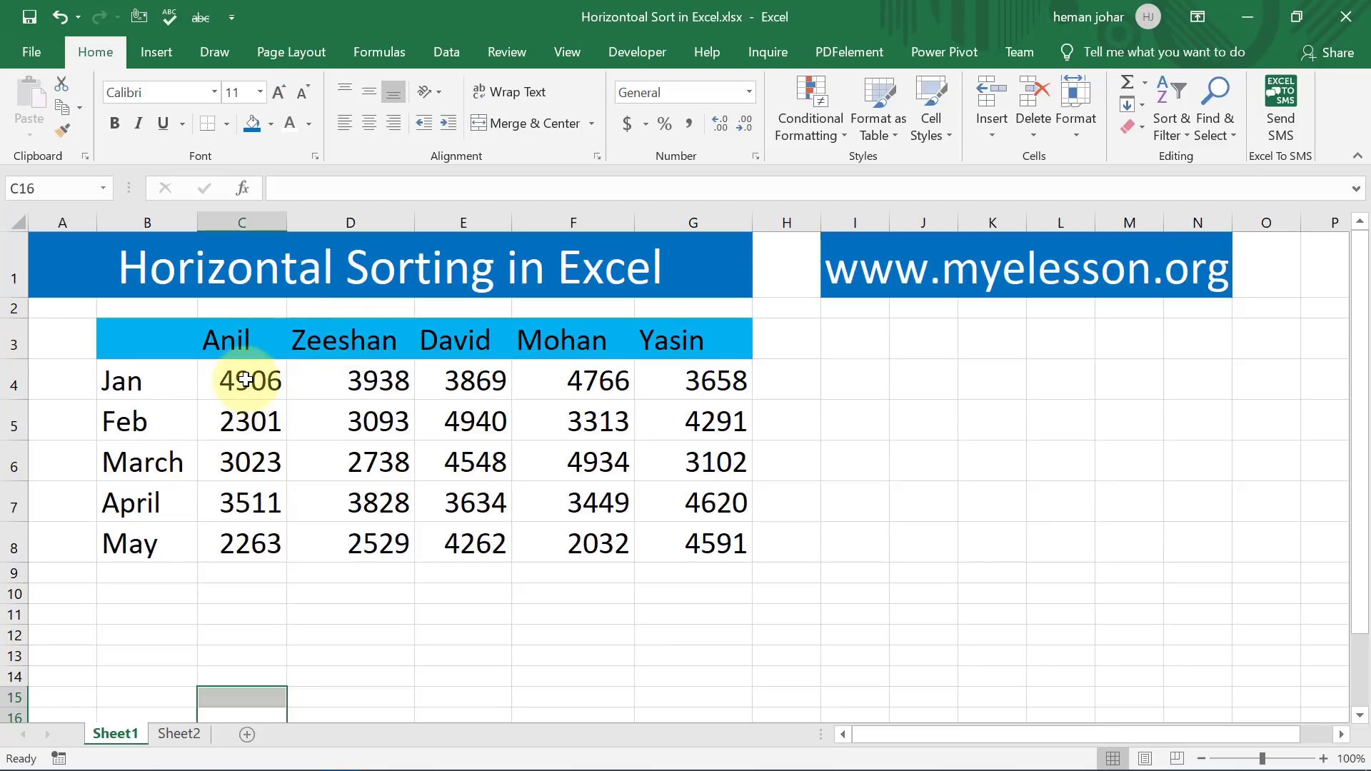
Step: Select Anil's five monthly sales figures, C4 to C8
drag(246, 388, 246, 544)
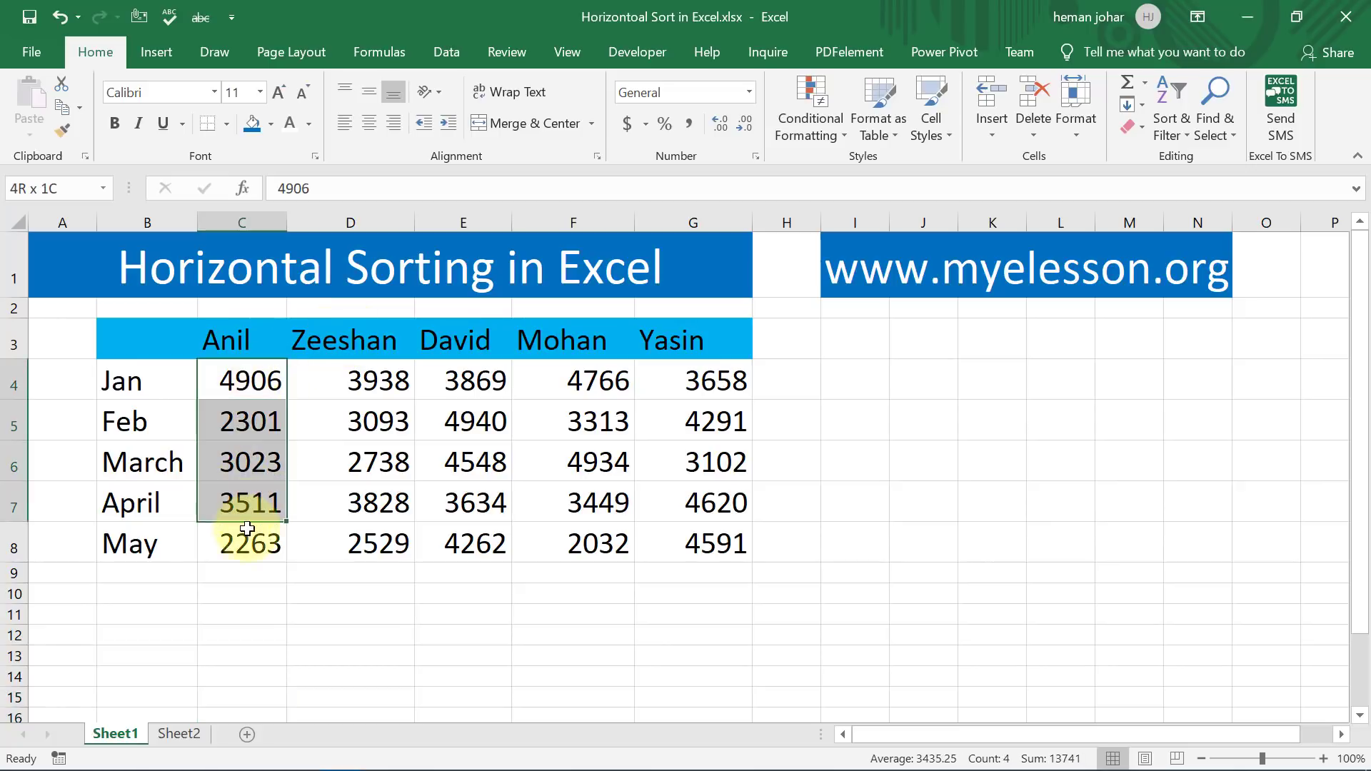
click(1190, 97)
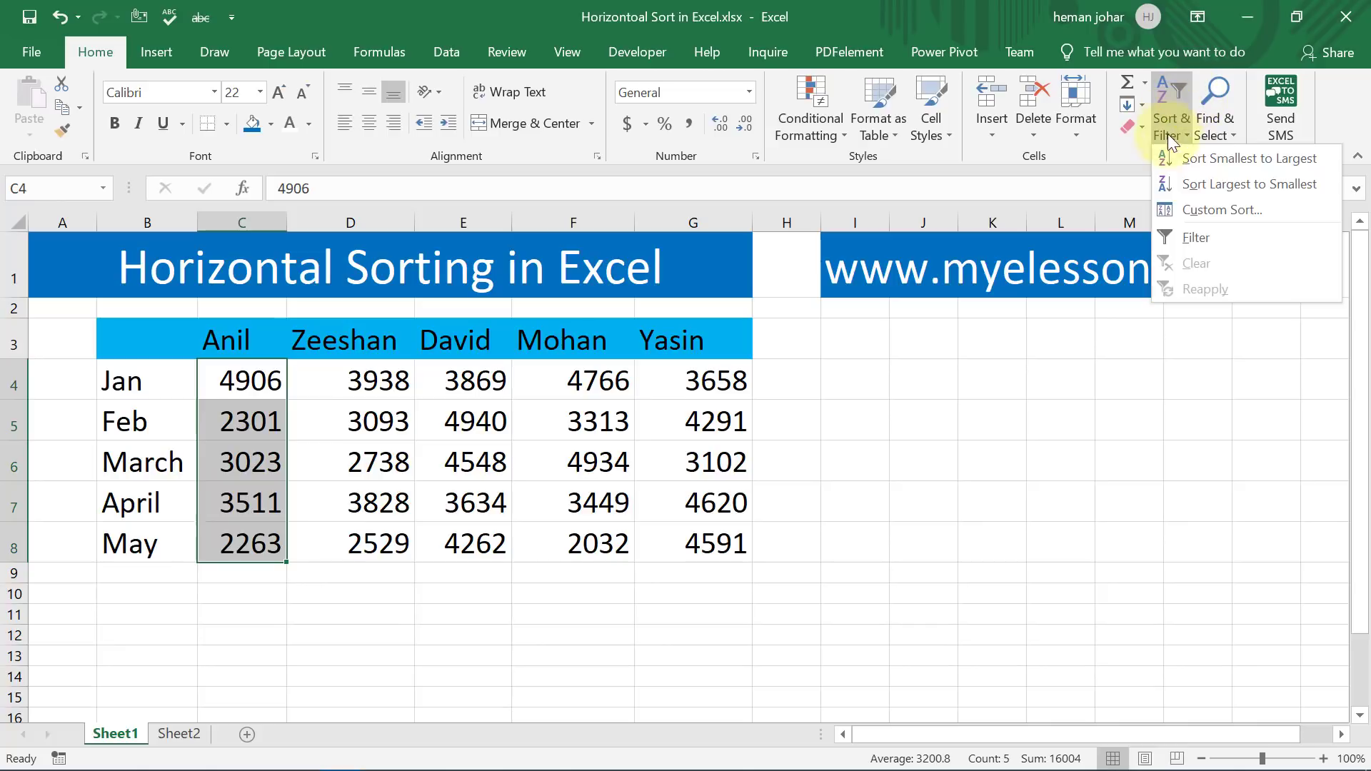
click(1215, 184)
click(703, 545)
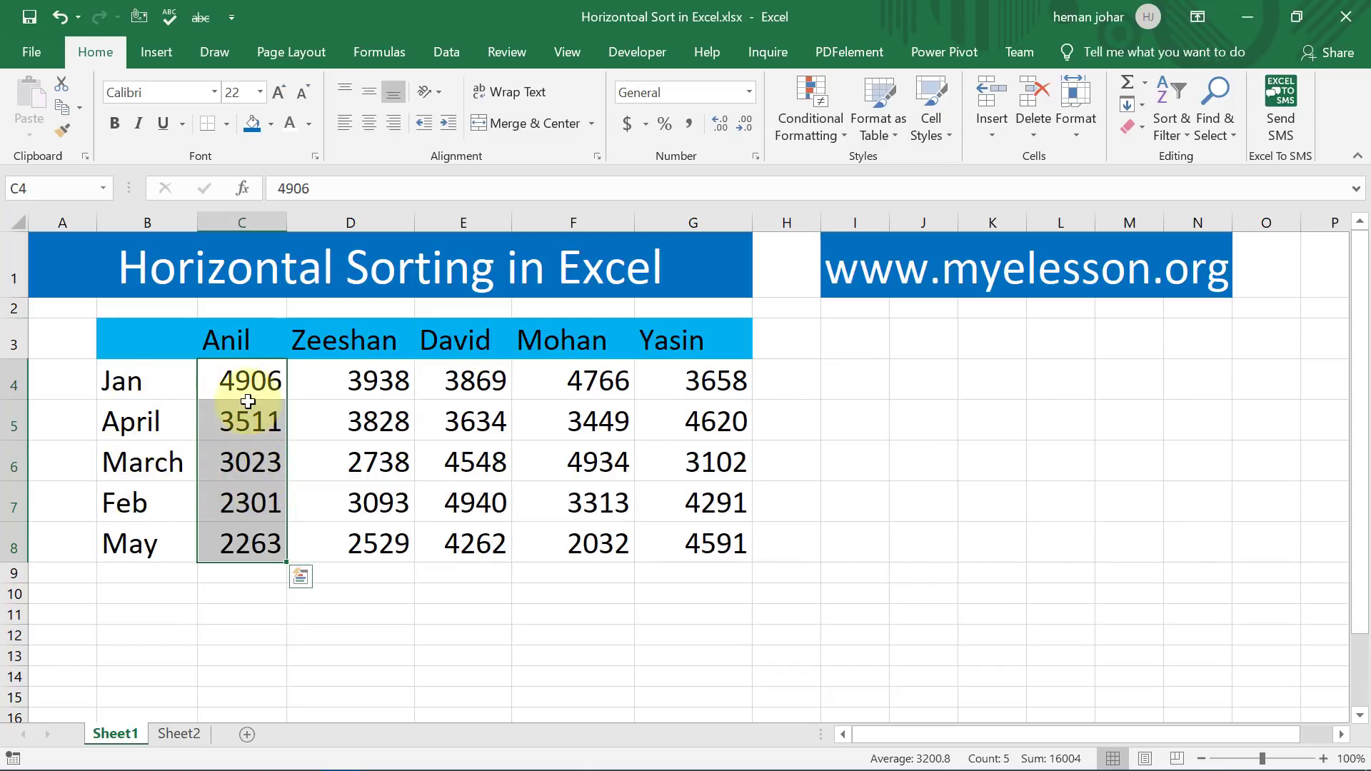
key(ctrl+z)
click(421, 613)
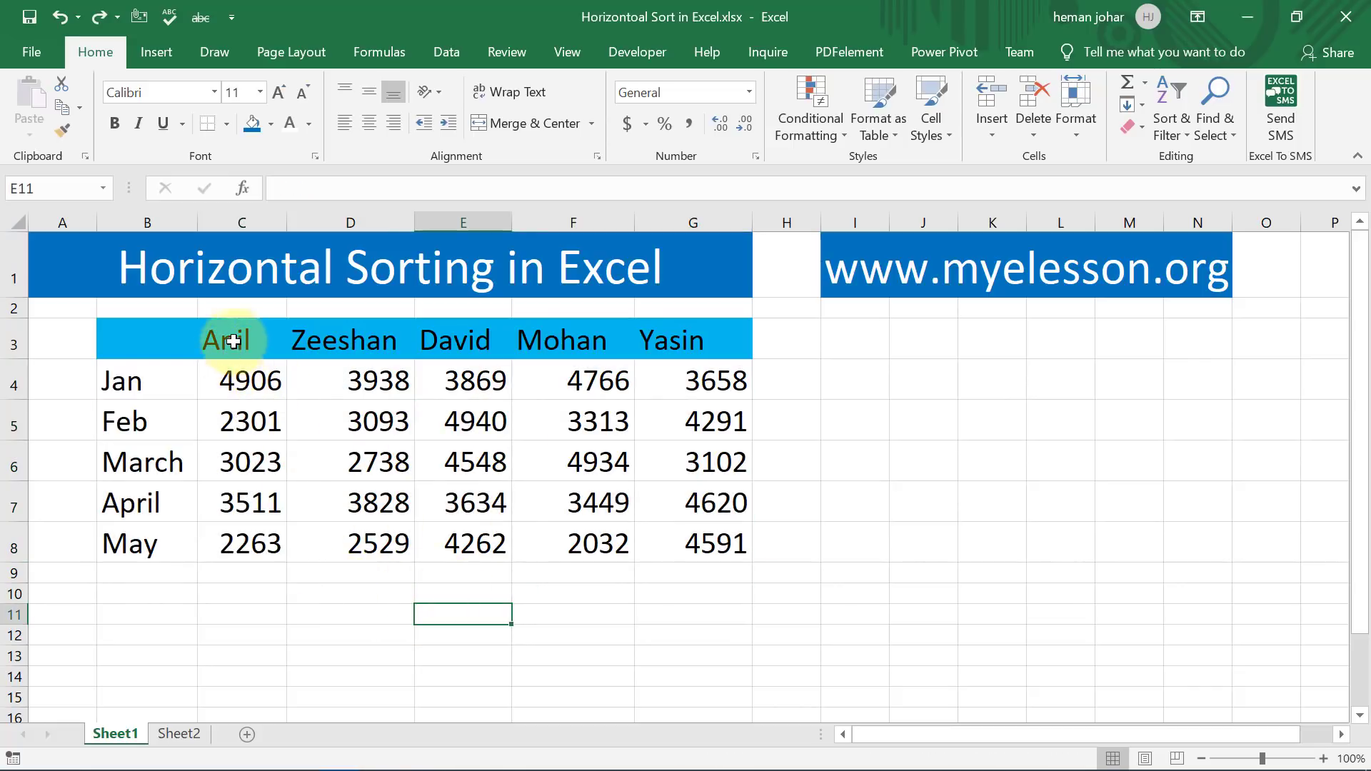
Step: Copy Yasin's header and figures and paste them into column I starting at I3
key(Down)
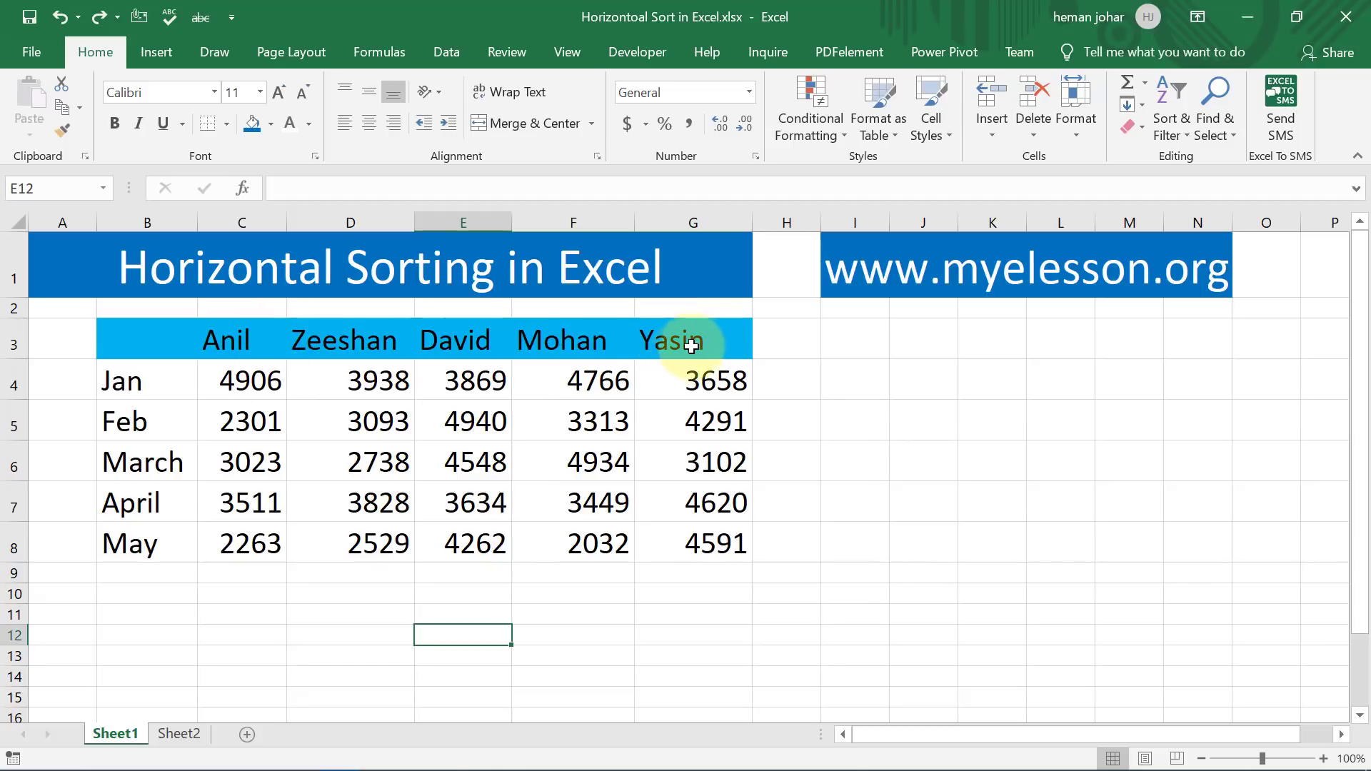
click(694, 345)
key(shift+Down)
key(shift+Down)
key(shift+Down)
key(shift+Down)
key(shift+Down)
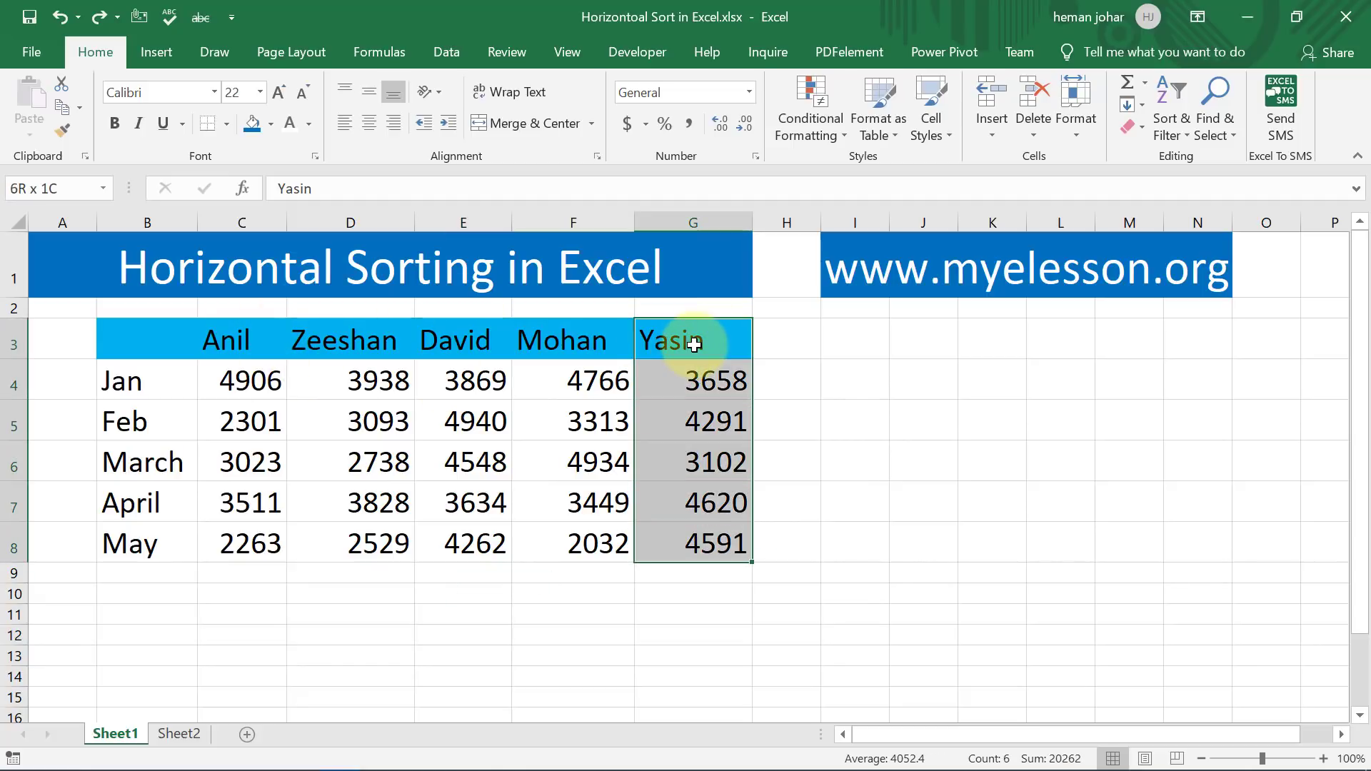
key(ctrl+c)
key(ctrl+q)
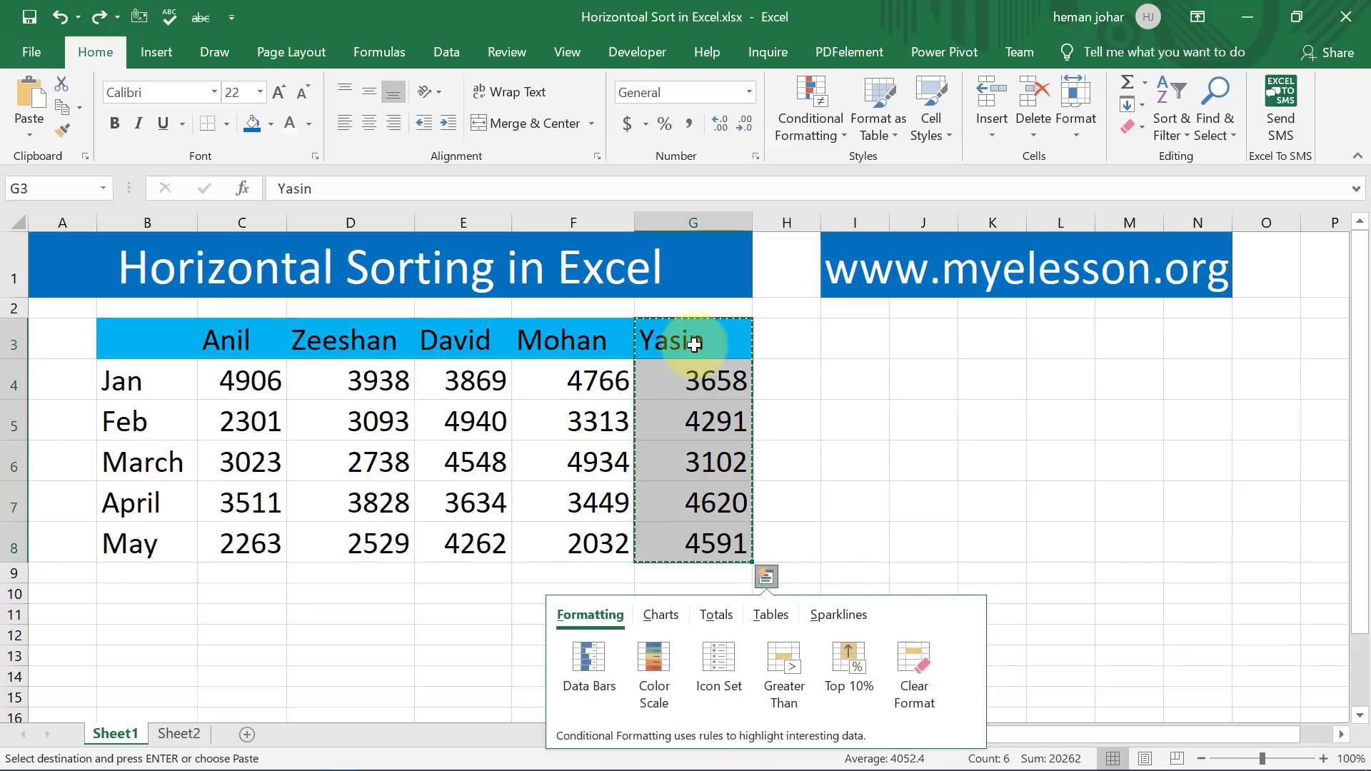
key(Right)
key(Right)
key(Escape)
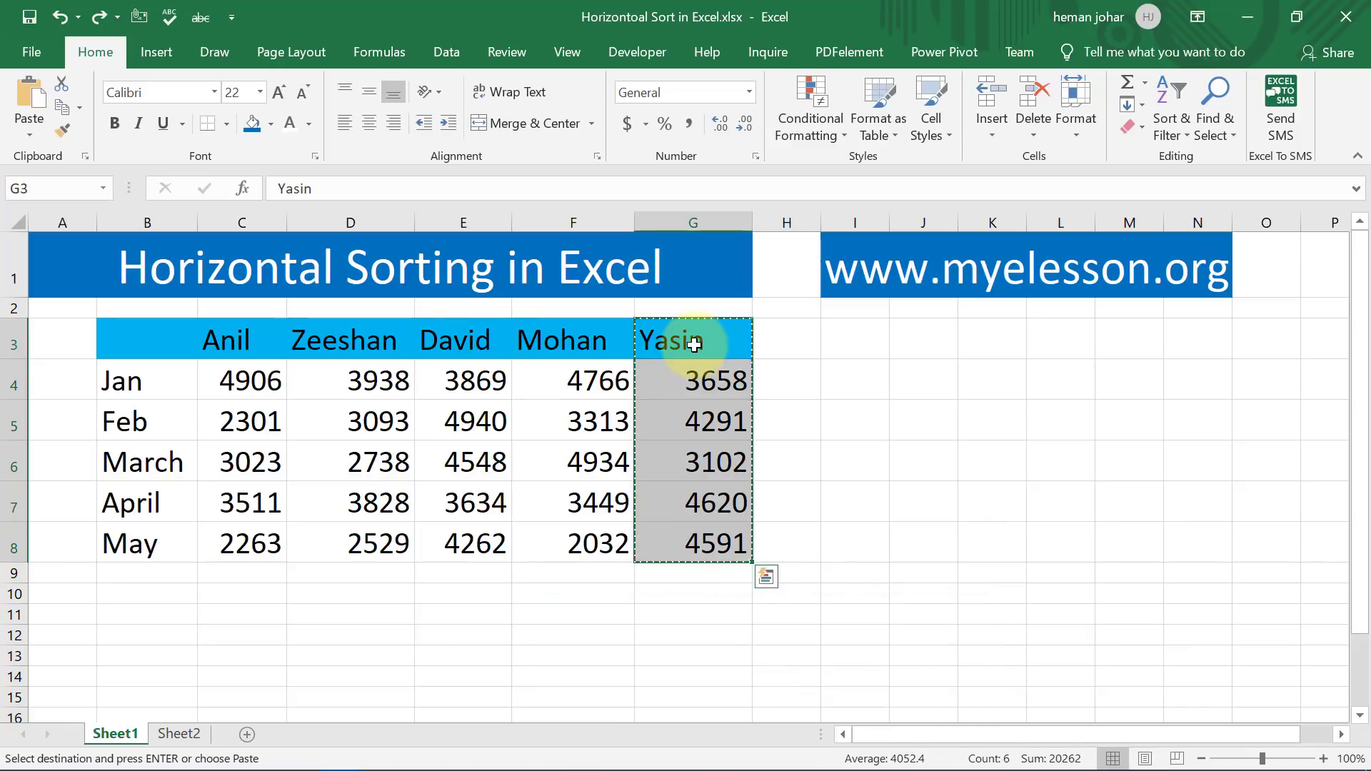
key(Right)
key(Right)
key(ctrl+v)
key(Escape)
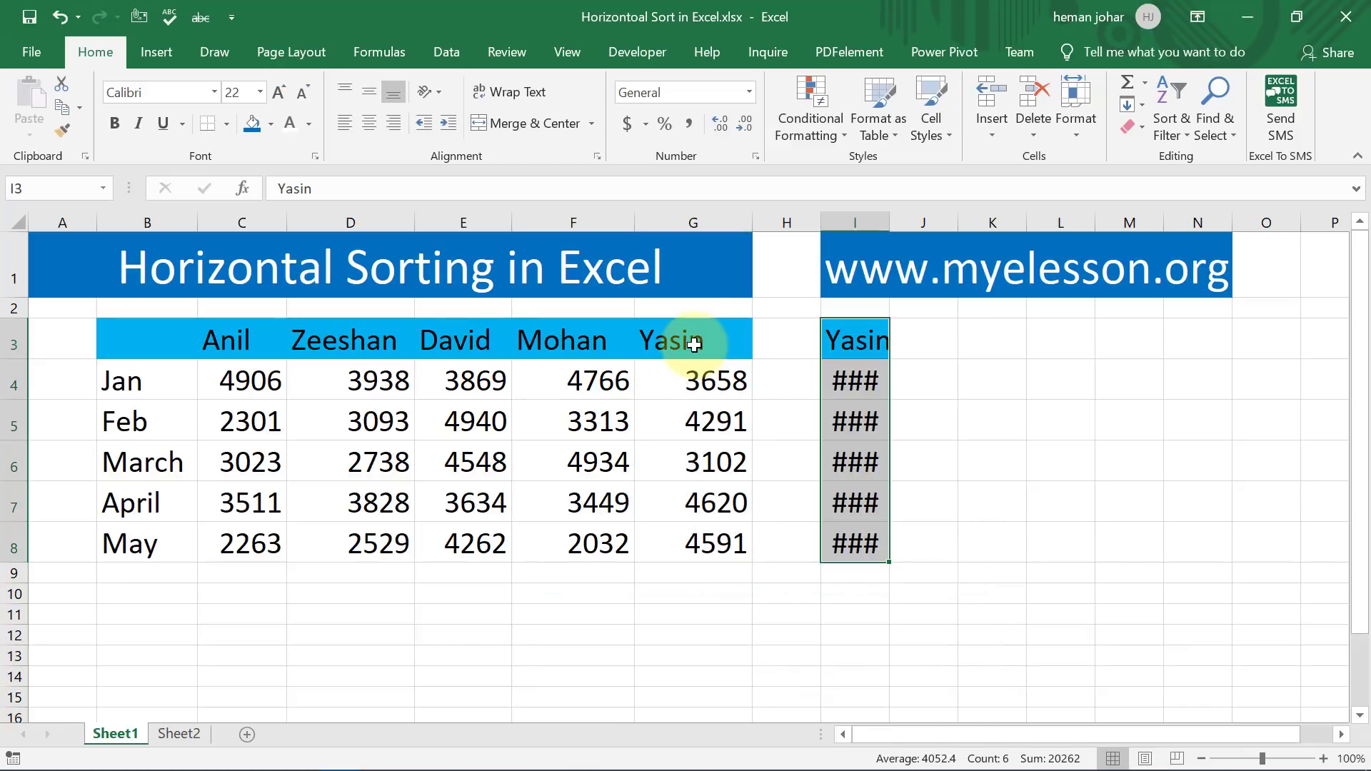
Step: Widen column I so the numbers show, then select the copied Yasin range I3:I8
drag(889, 223, 947, 222)
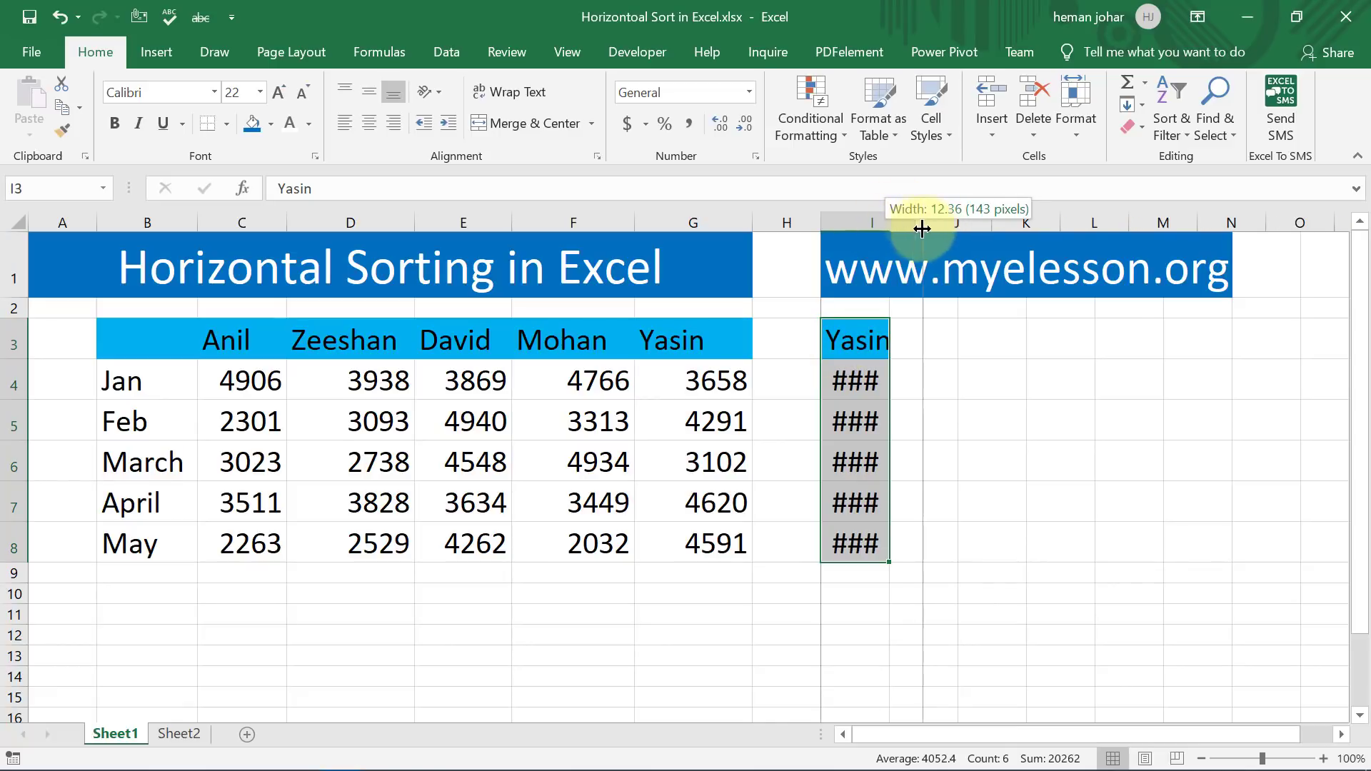
click(906, 340)
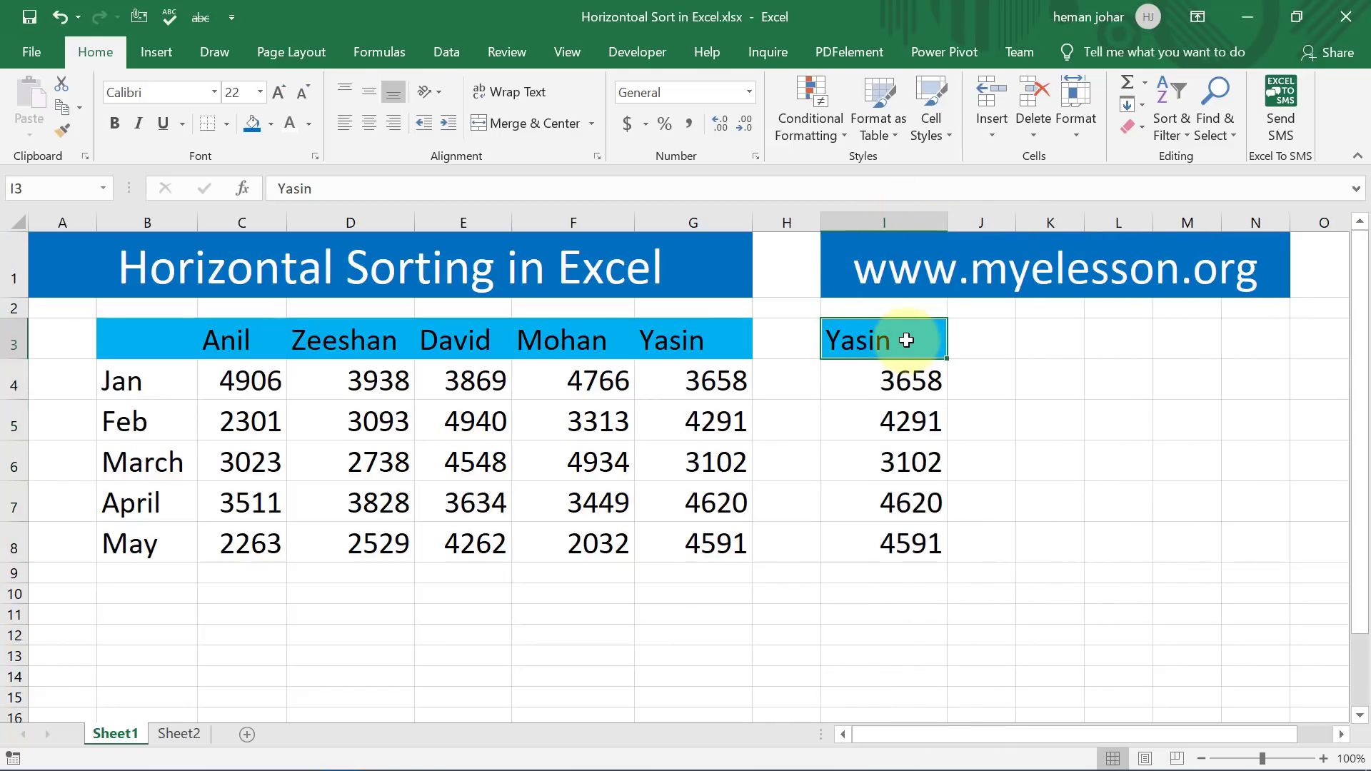
key(shift+Down)
key(shift+Down)
key(shift+Down)
key(shift+Down)
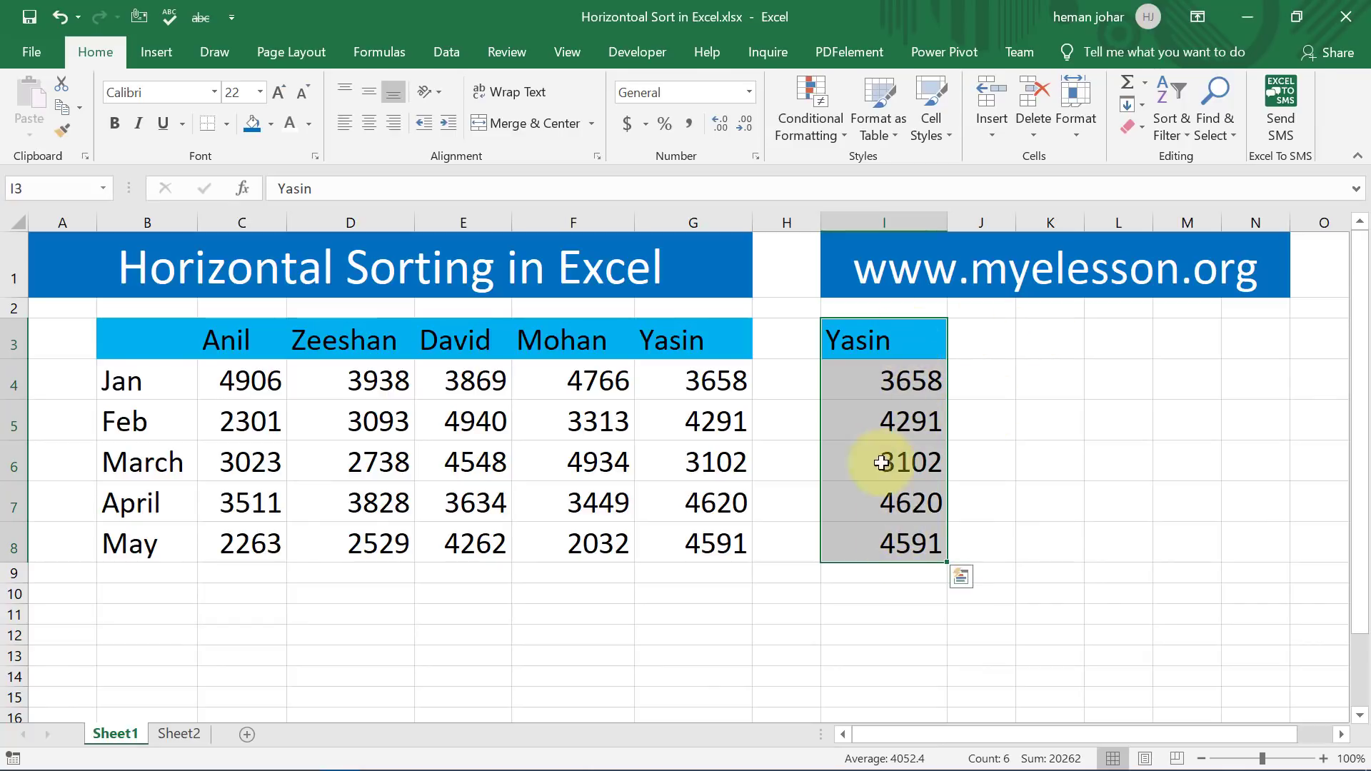
Step: Sort the copied I3:I8 figures largest to smallest, then smallest to largest, ending 3102 to 4620
click(1174, 118)
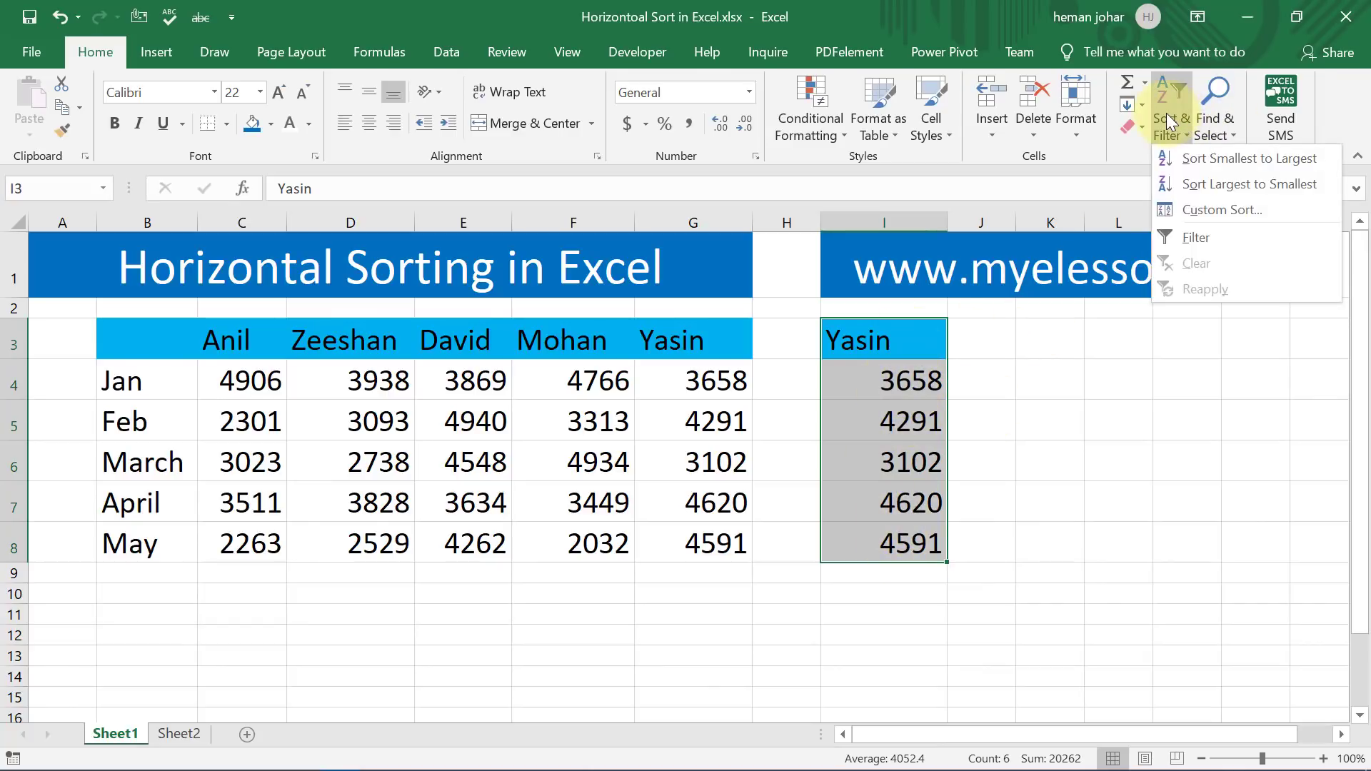
click(1206, 186)
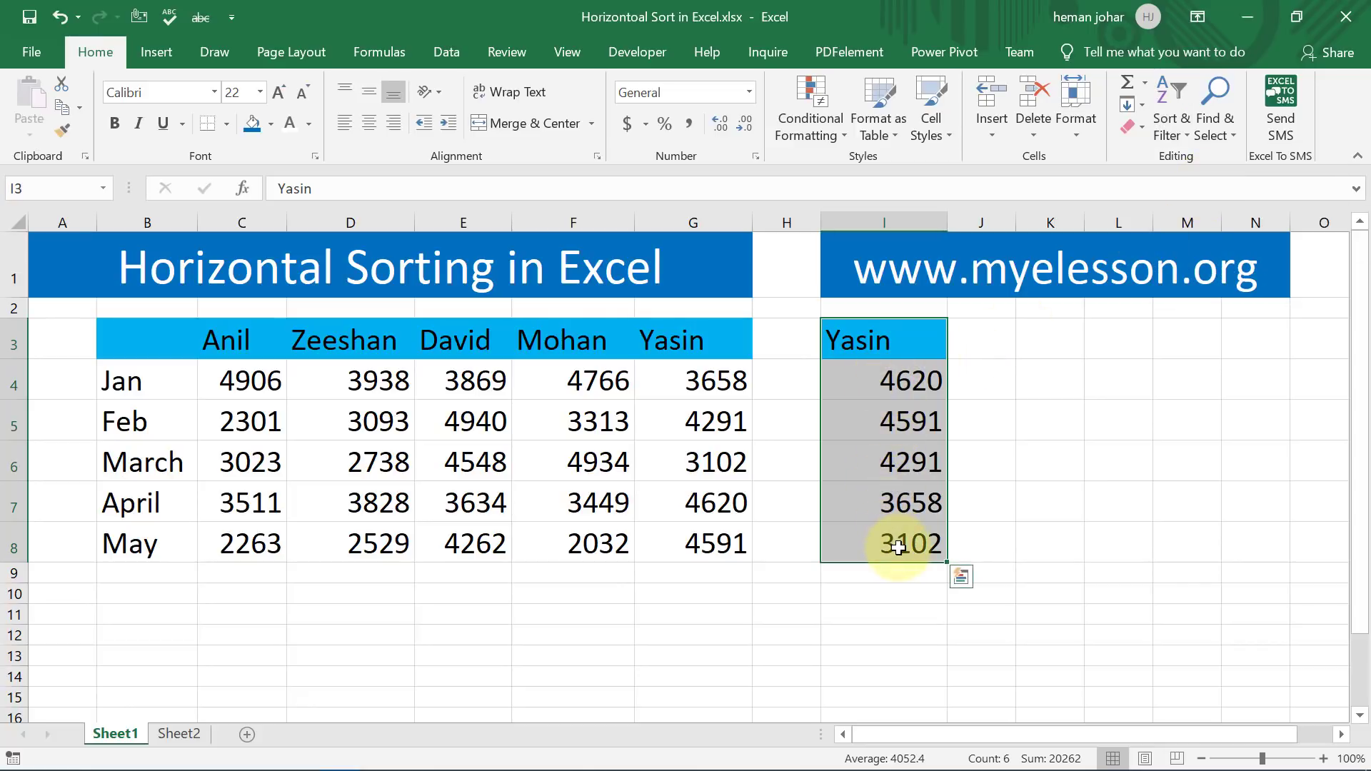
click(1168, 127)
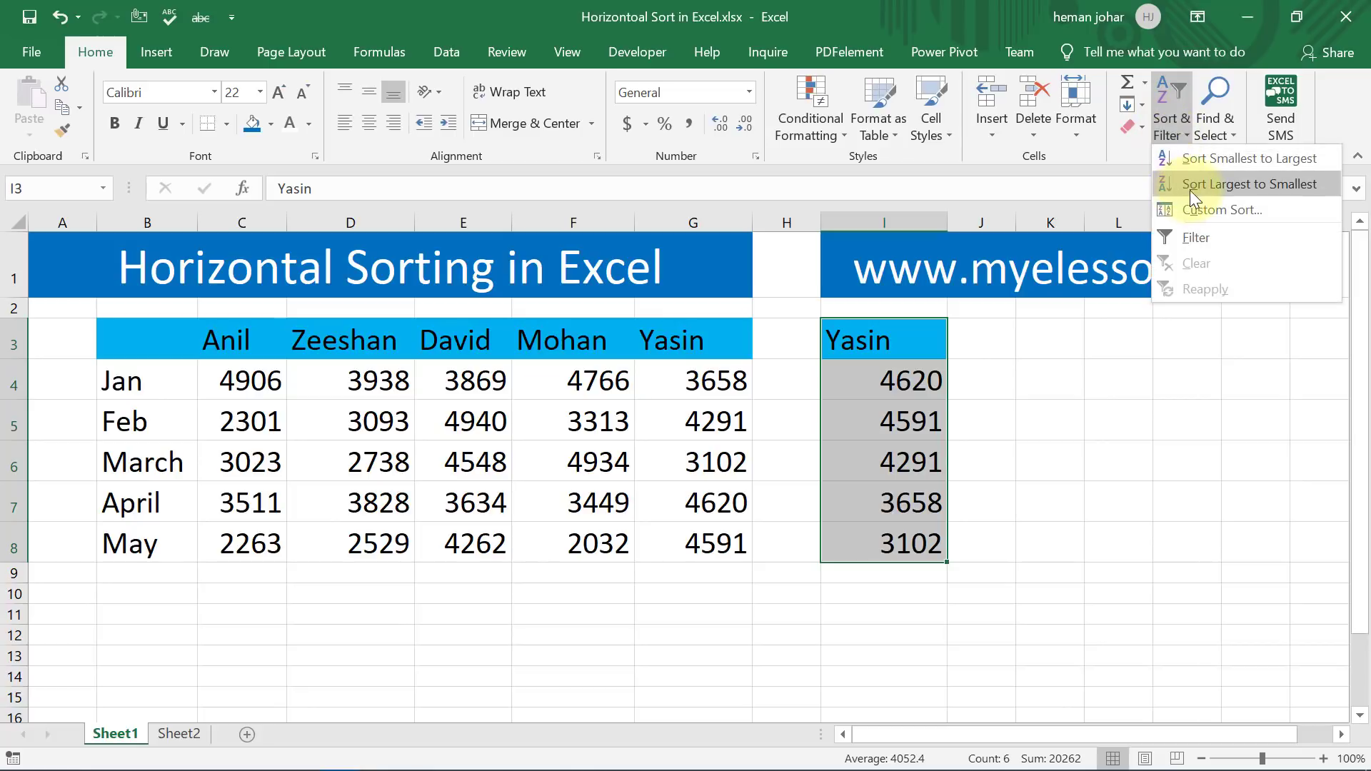
click(1214, 158)
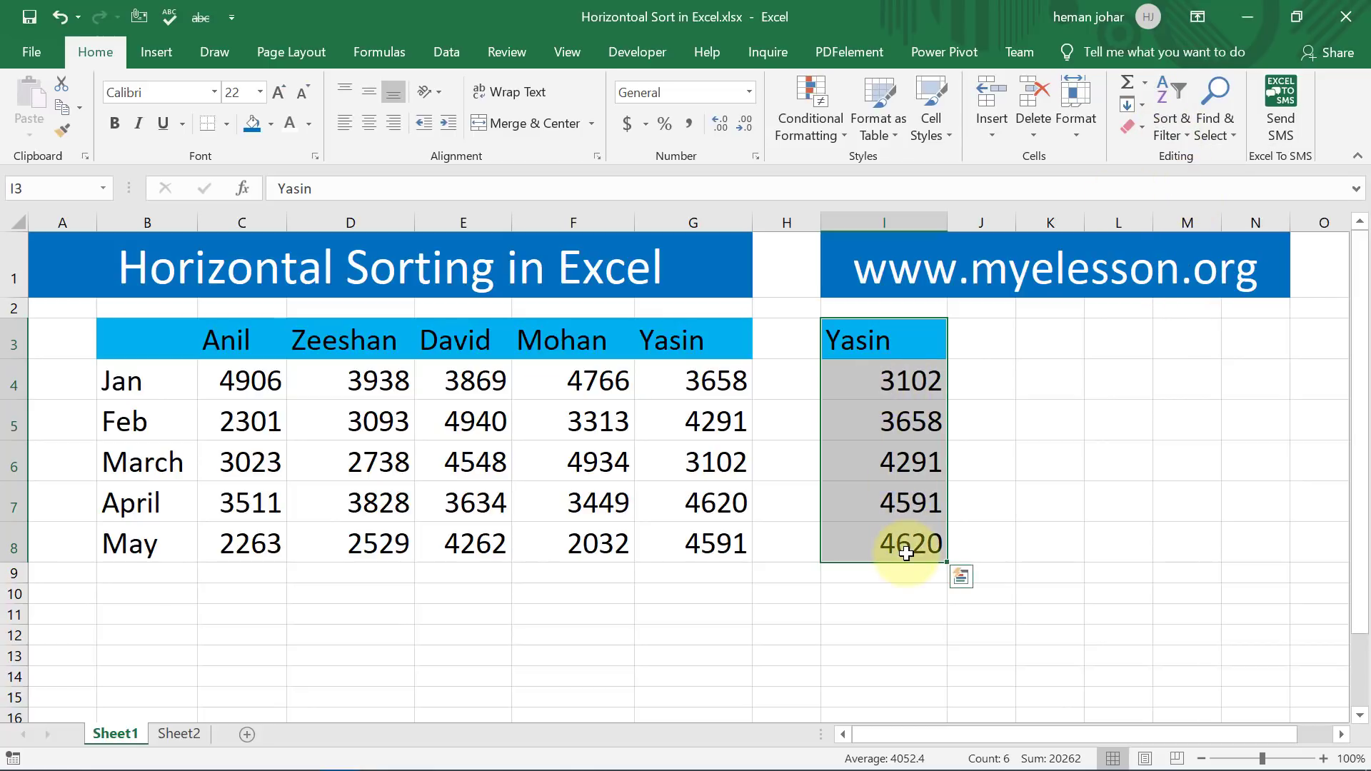
click(1054, 468)
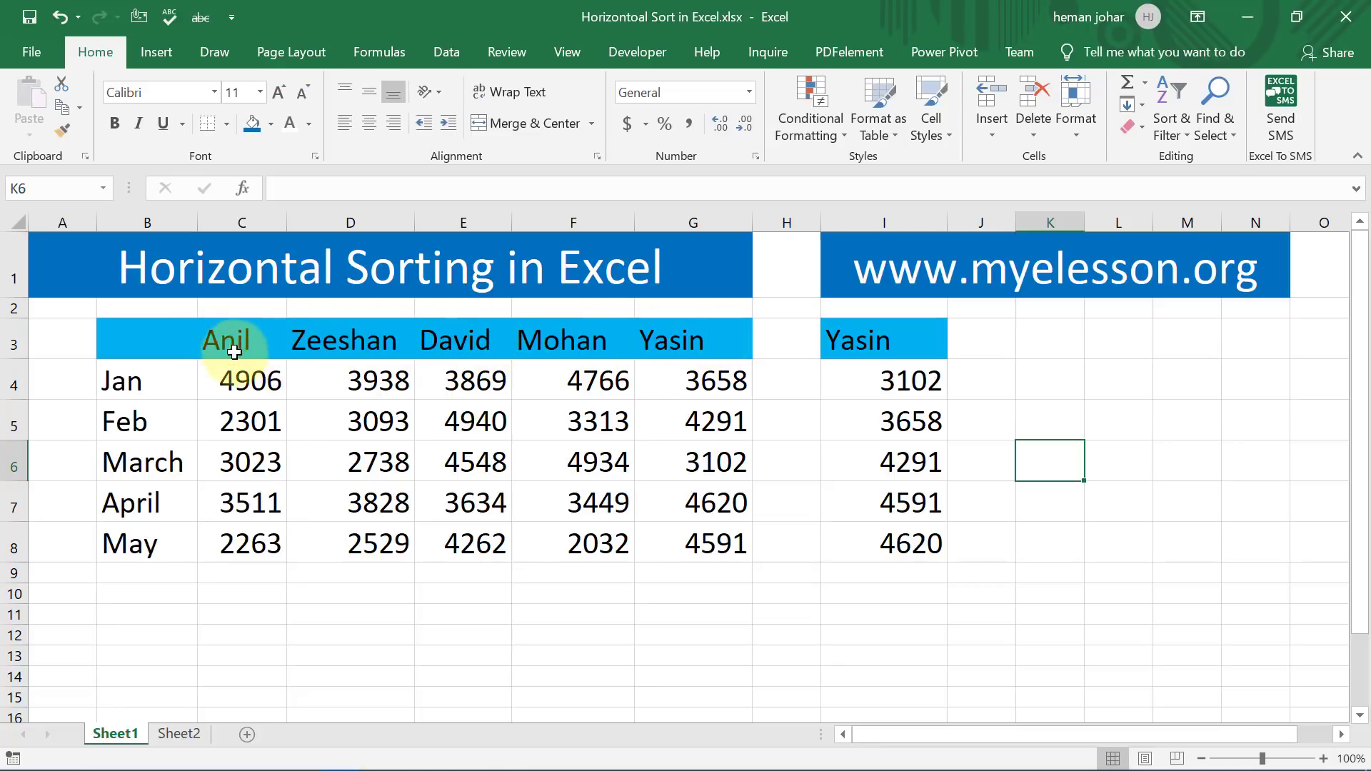
Step: On Sheet2, select C3:G8 with all five name headers and figures, and open Sort & Filter
click(168, 732)
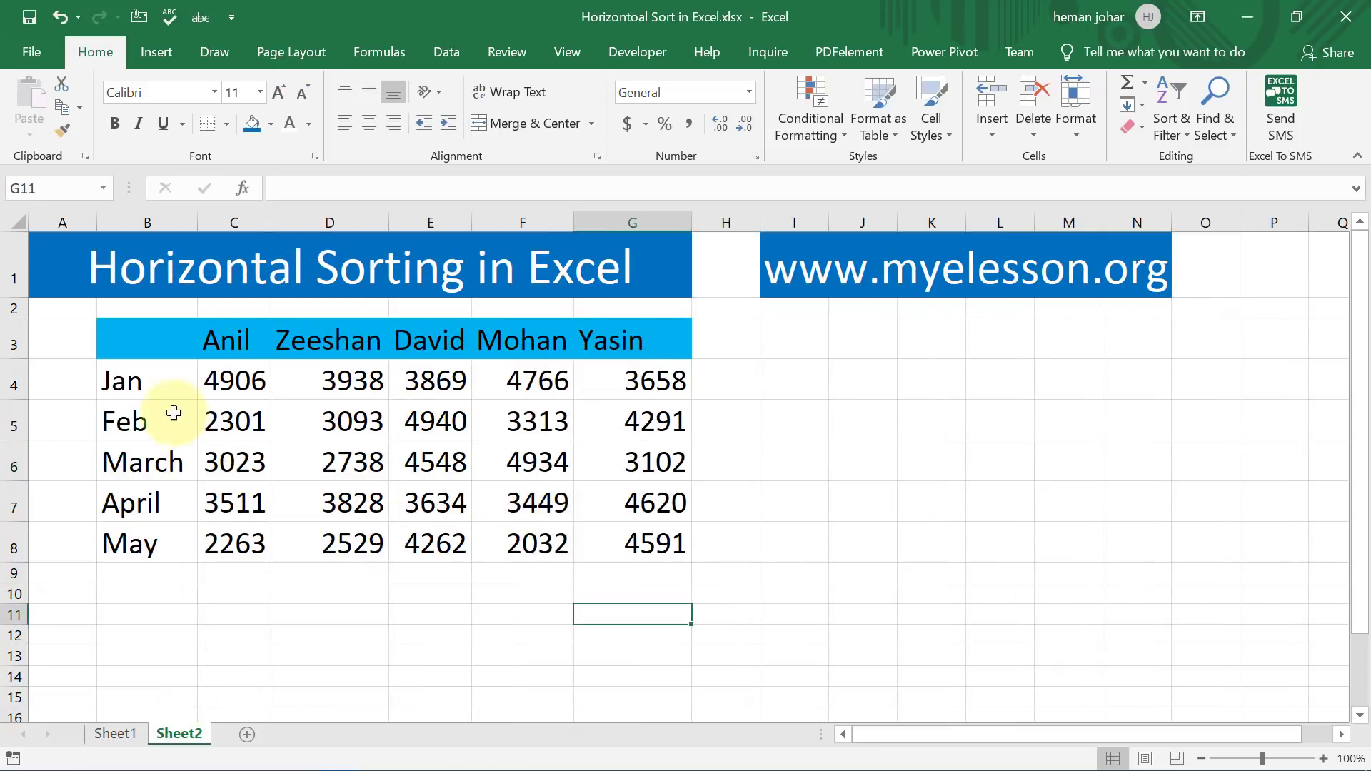
click(226, 338)
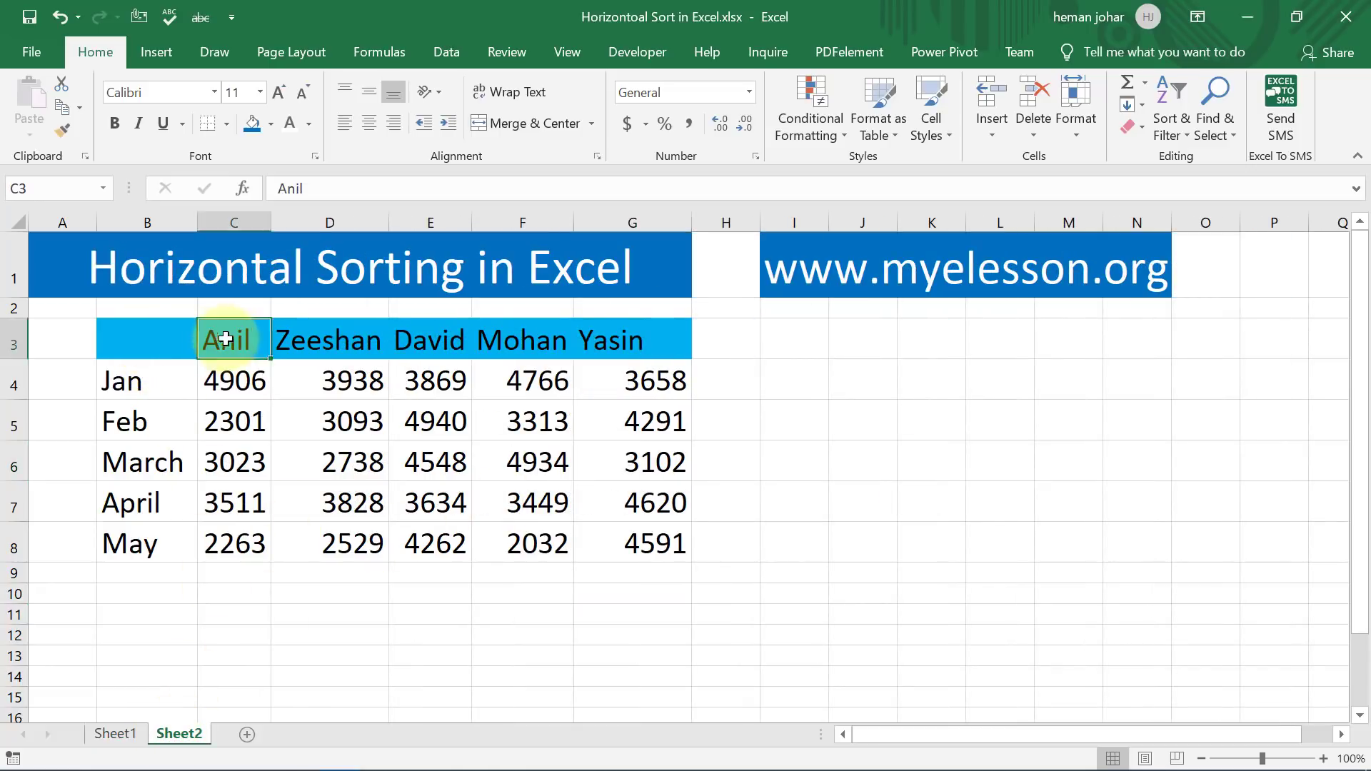
mouse_move(226, 339)
mouse_down()
mouse_move(616, 516)
mouse_move(613, 539)
mouse_up()
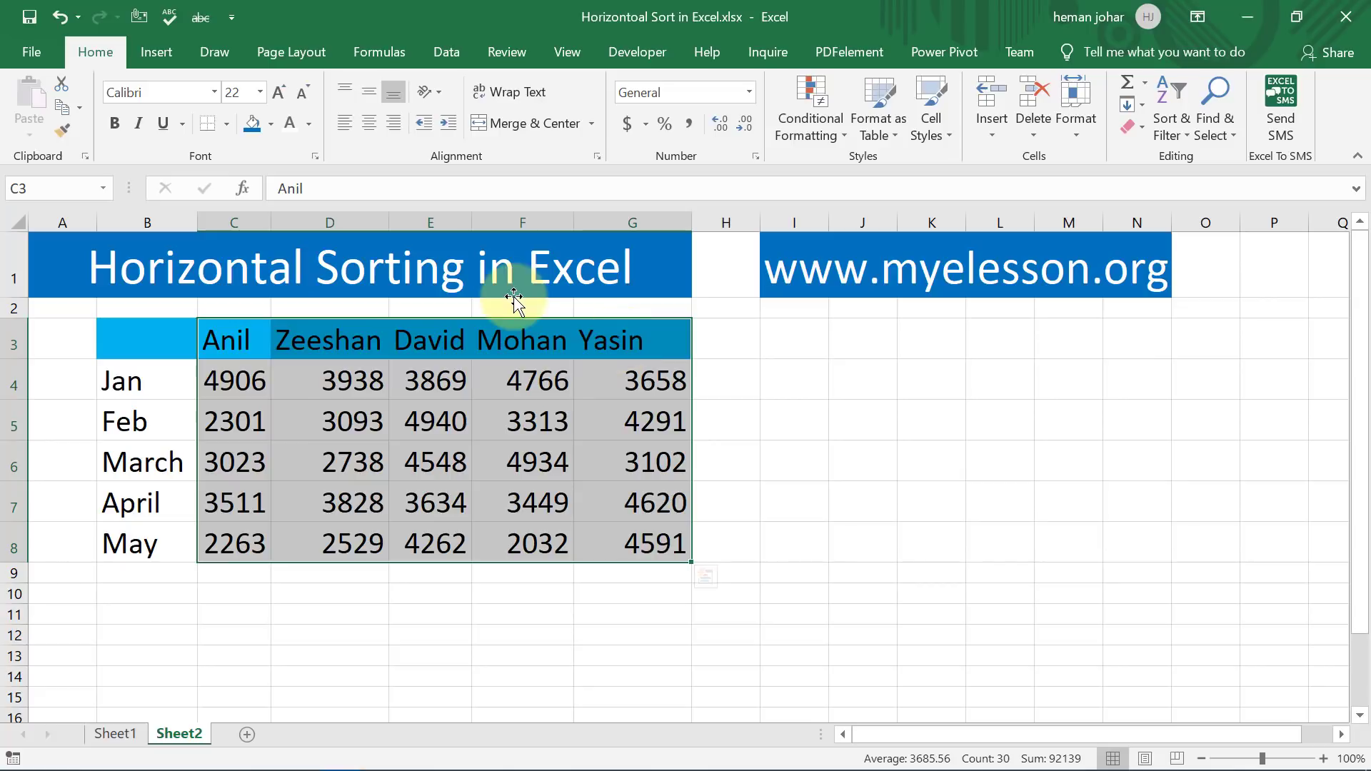
click(1168, 119)
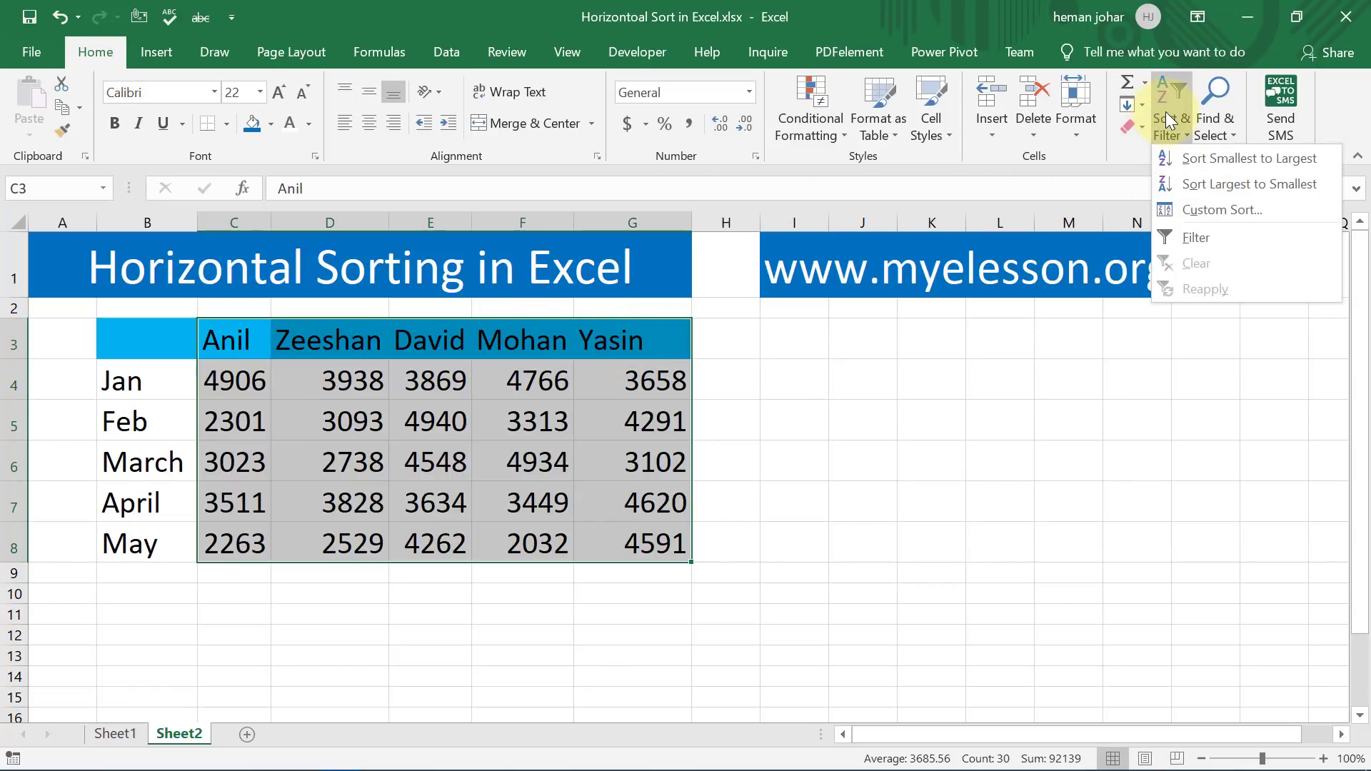
Step: Custom-sort the columns left to right by Row 3, A to Z, then autofit column E for Mohan
click(1207, 212)
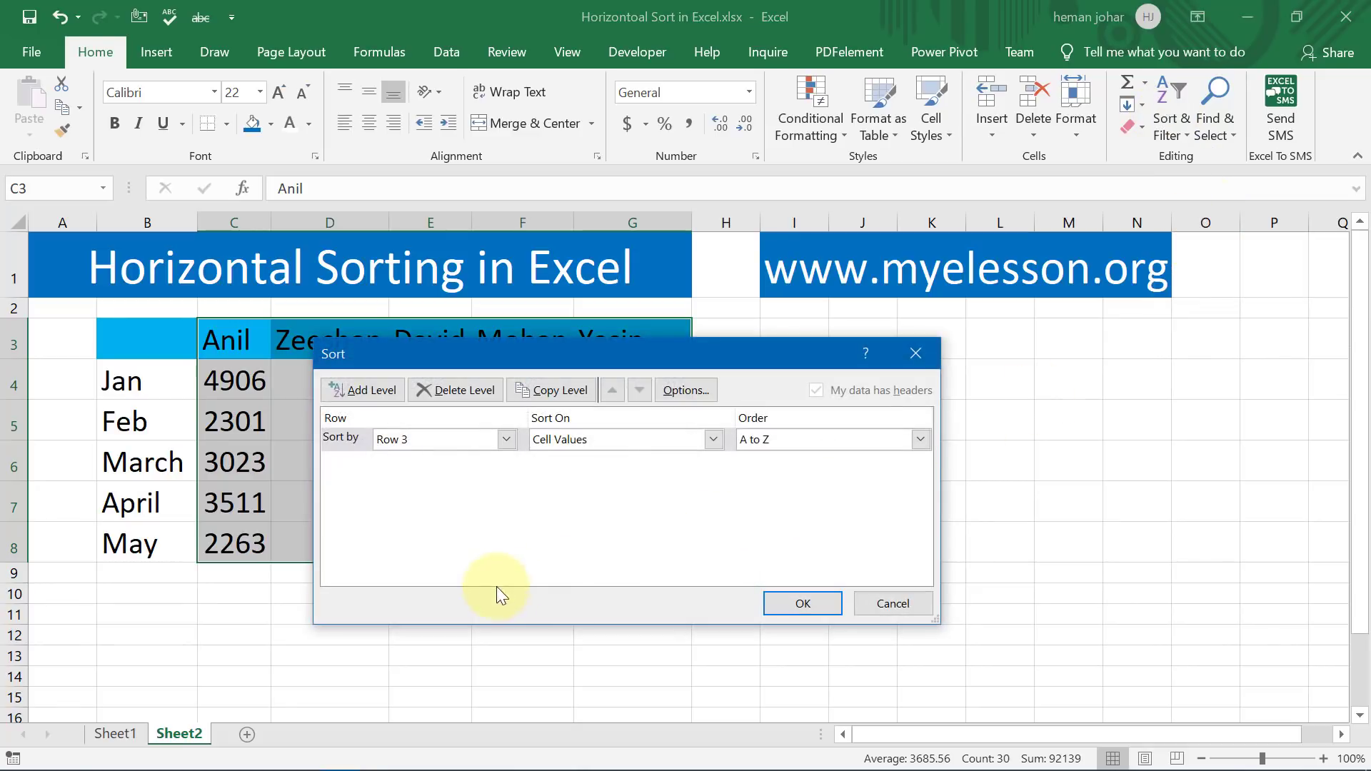
click(675, 387)
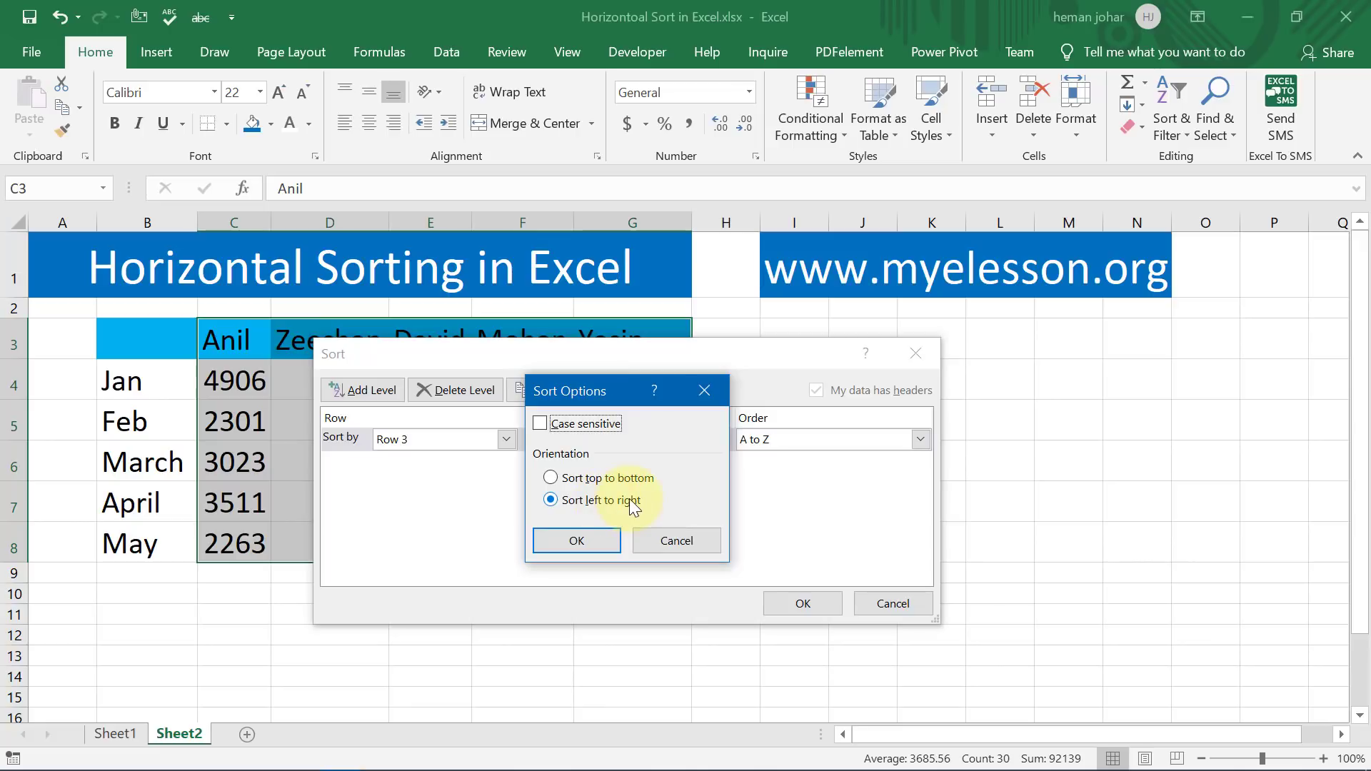
click(570, 540)
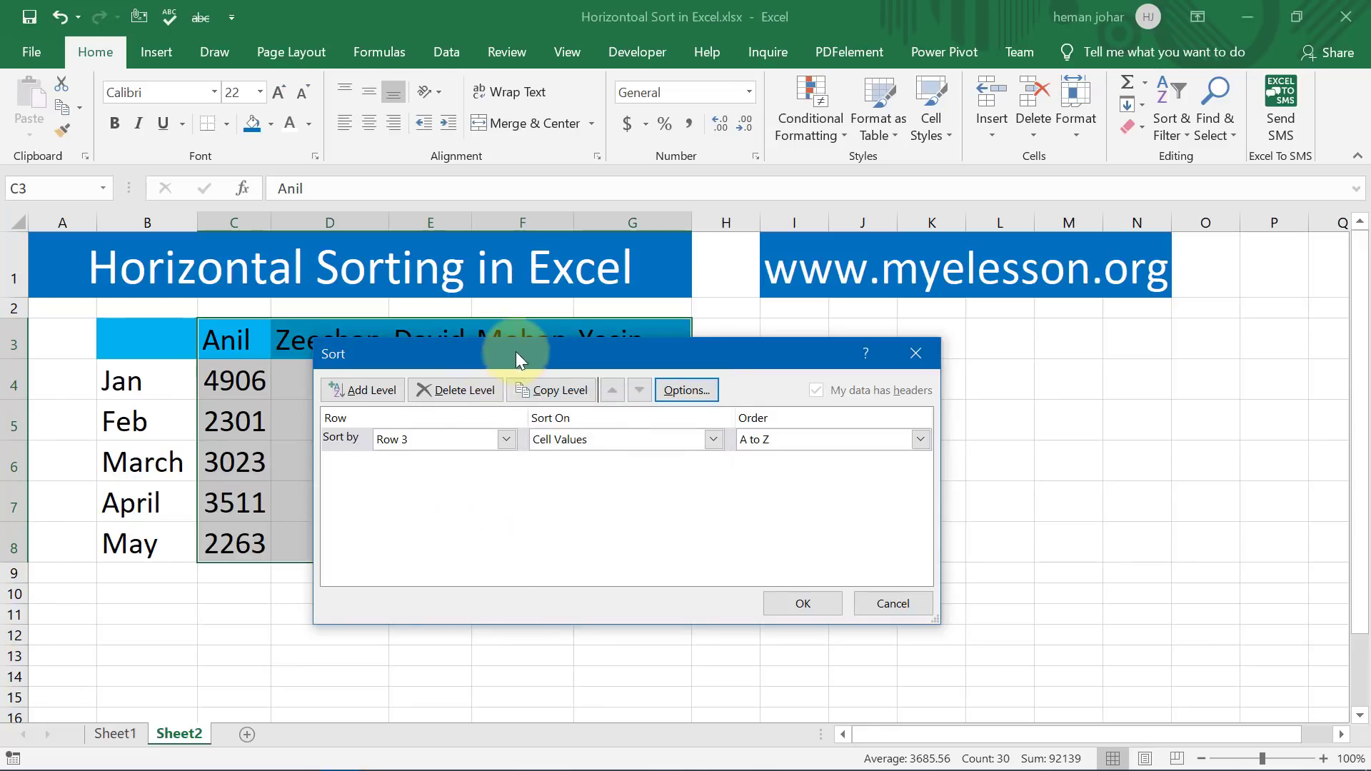
drag(516, 351, 775, 332)
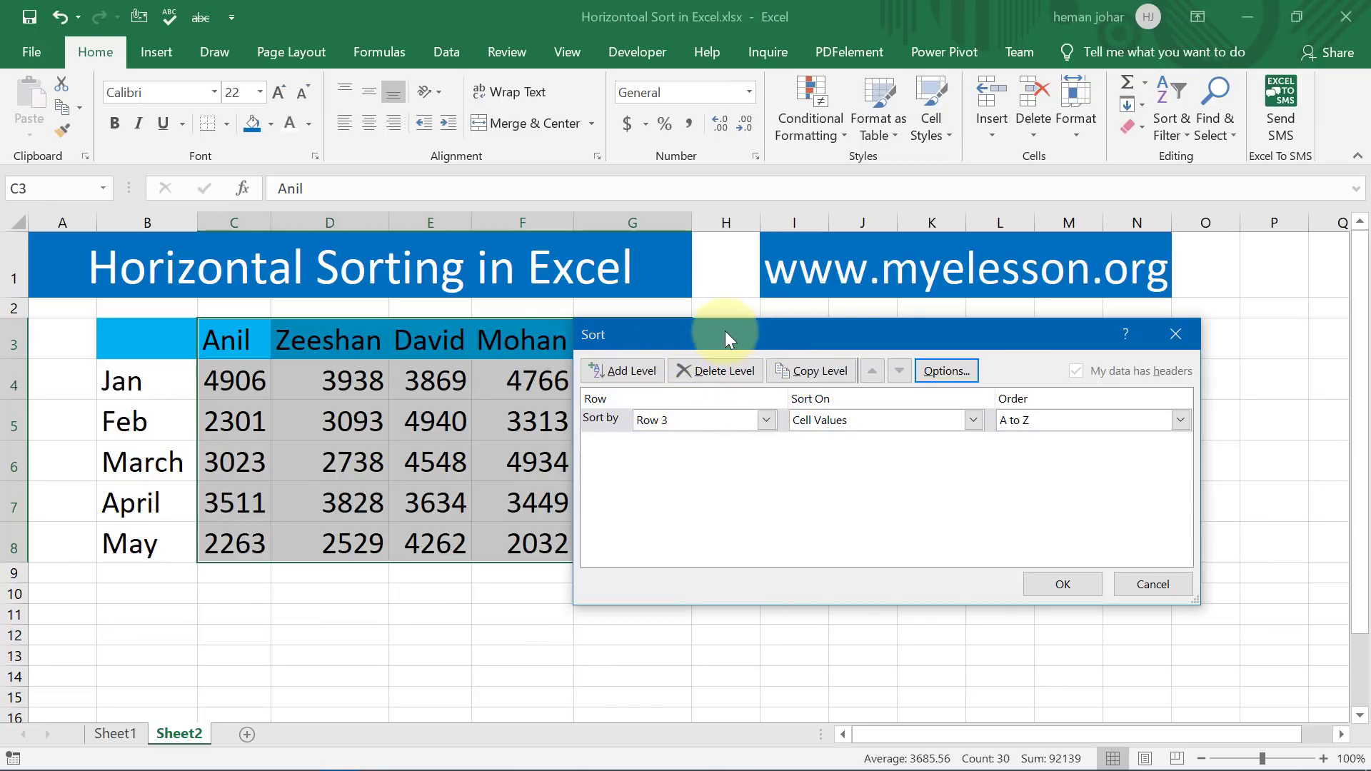
drag(714, 332, 825, 419)
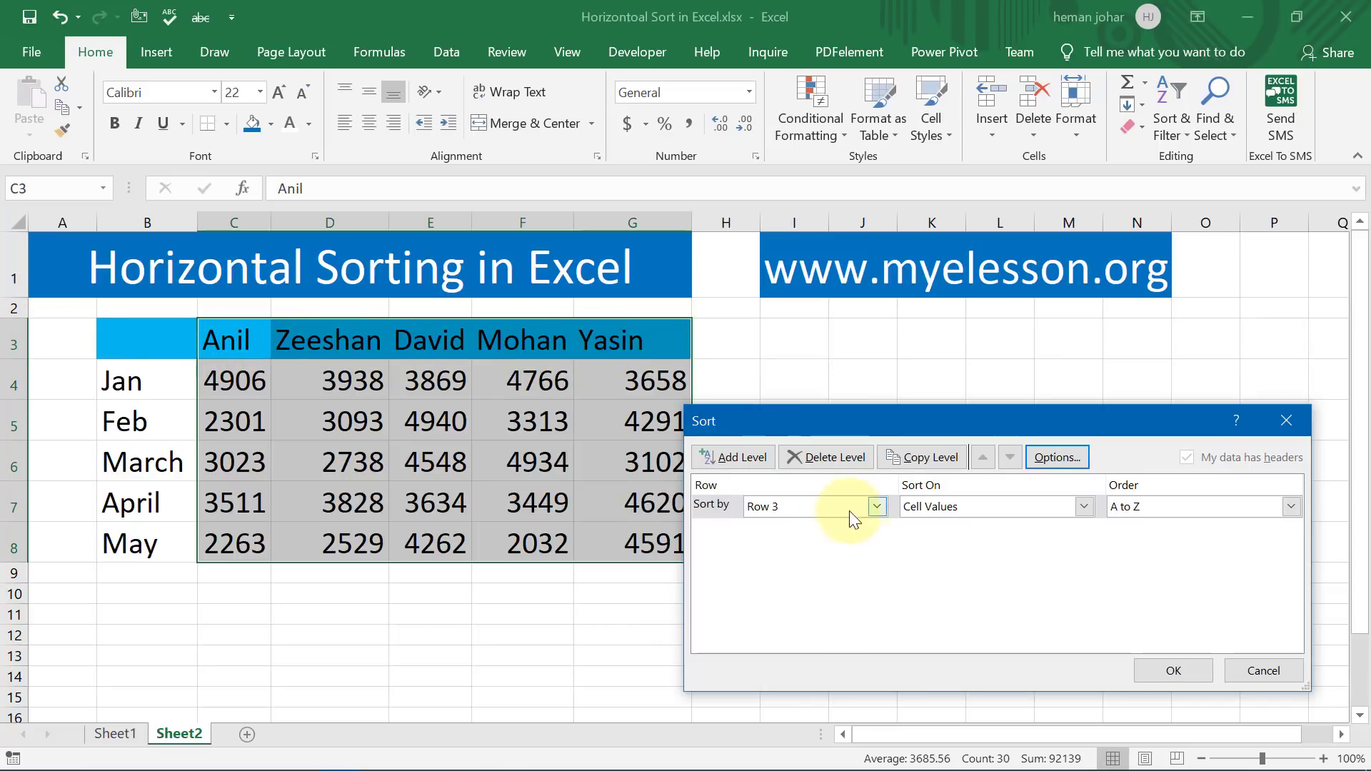
click(875, 507)
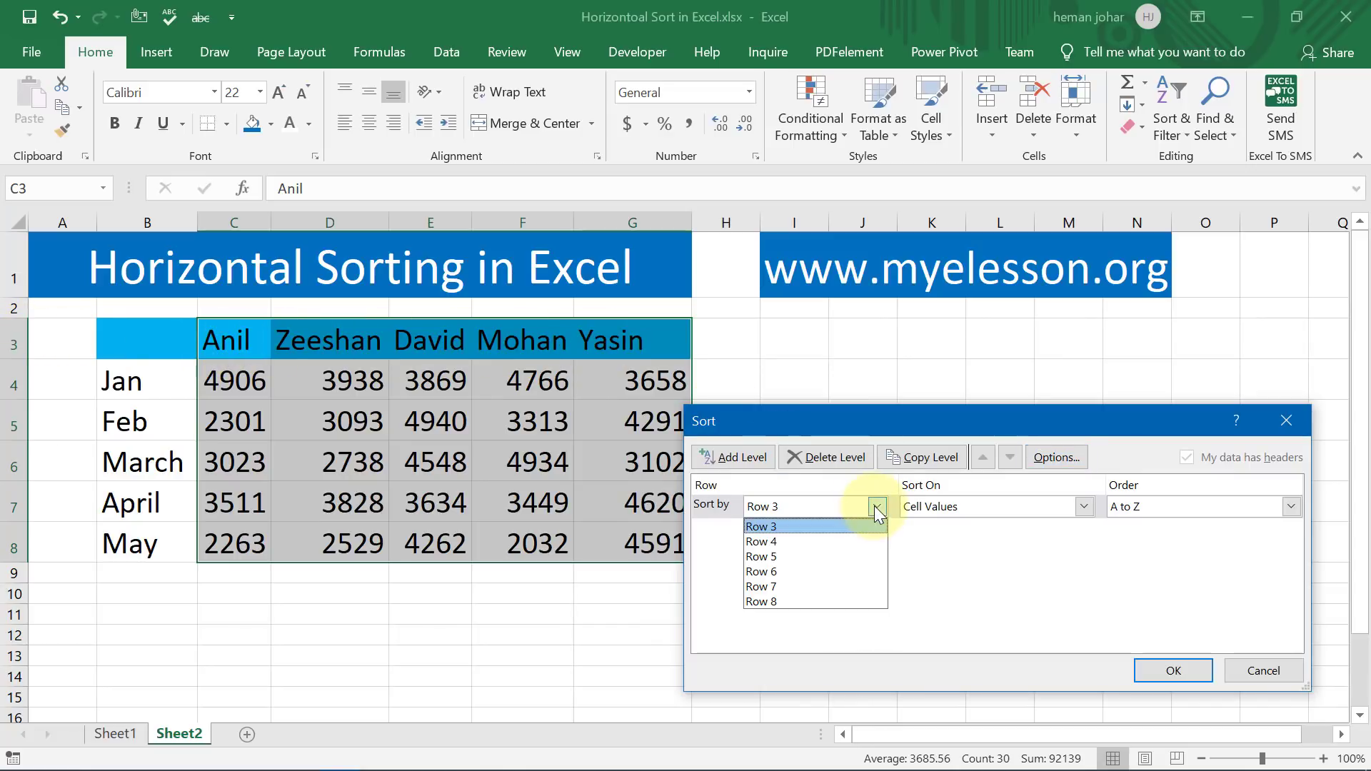
click(770, 526)
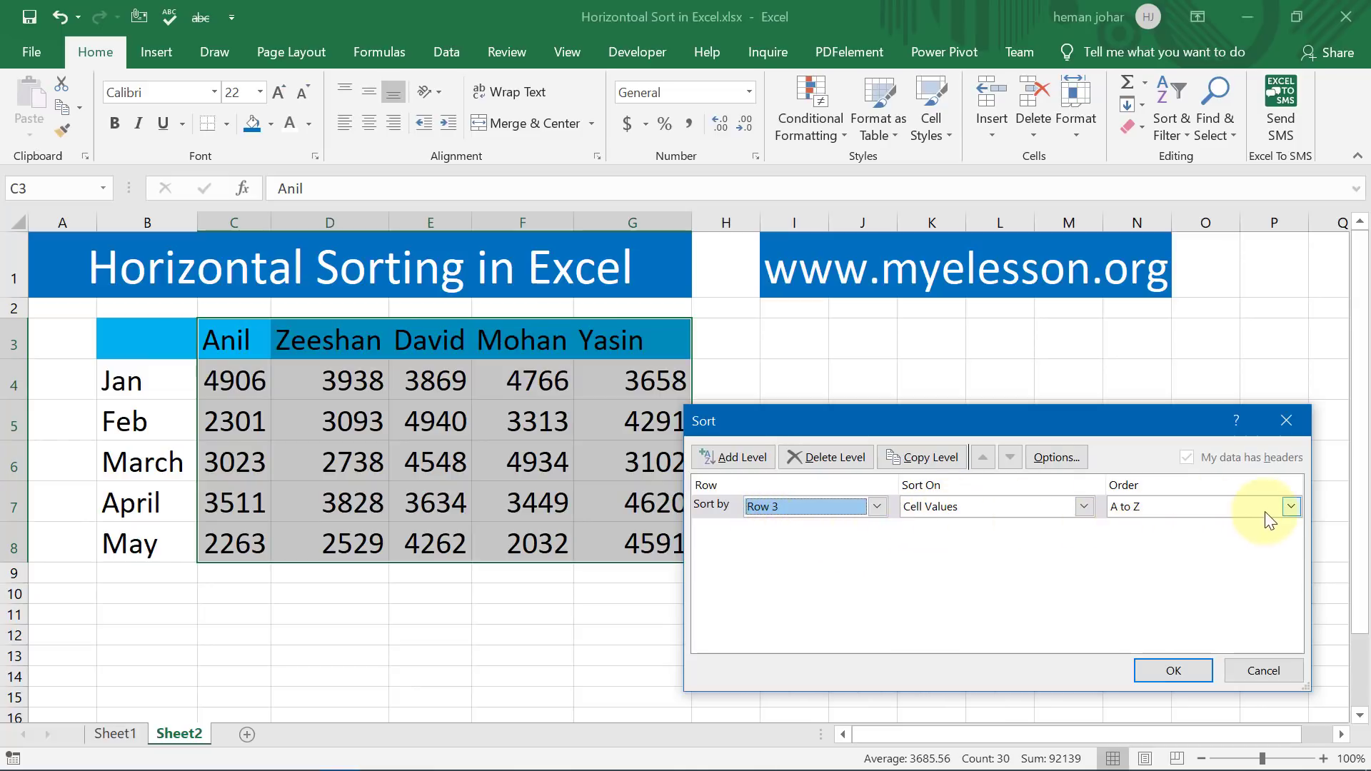
click(1292, 507)
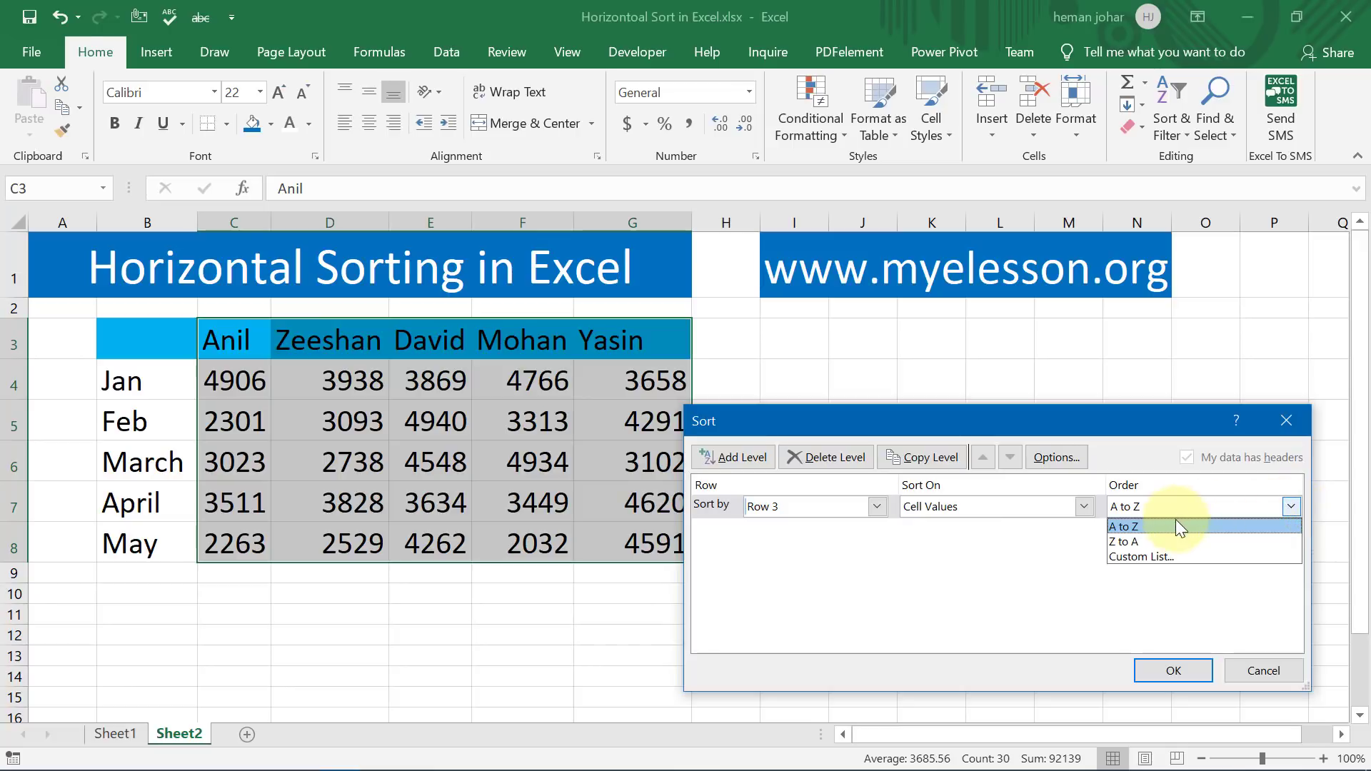
click(1130, 528)
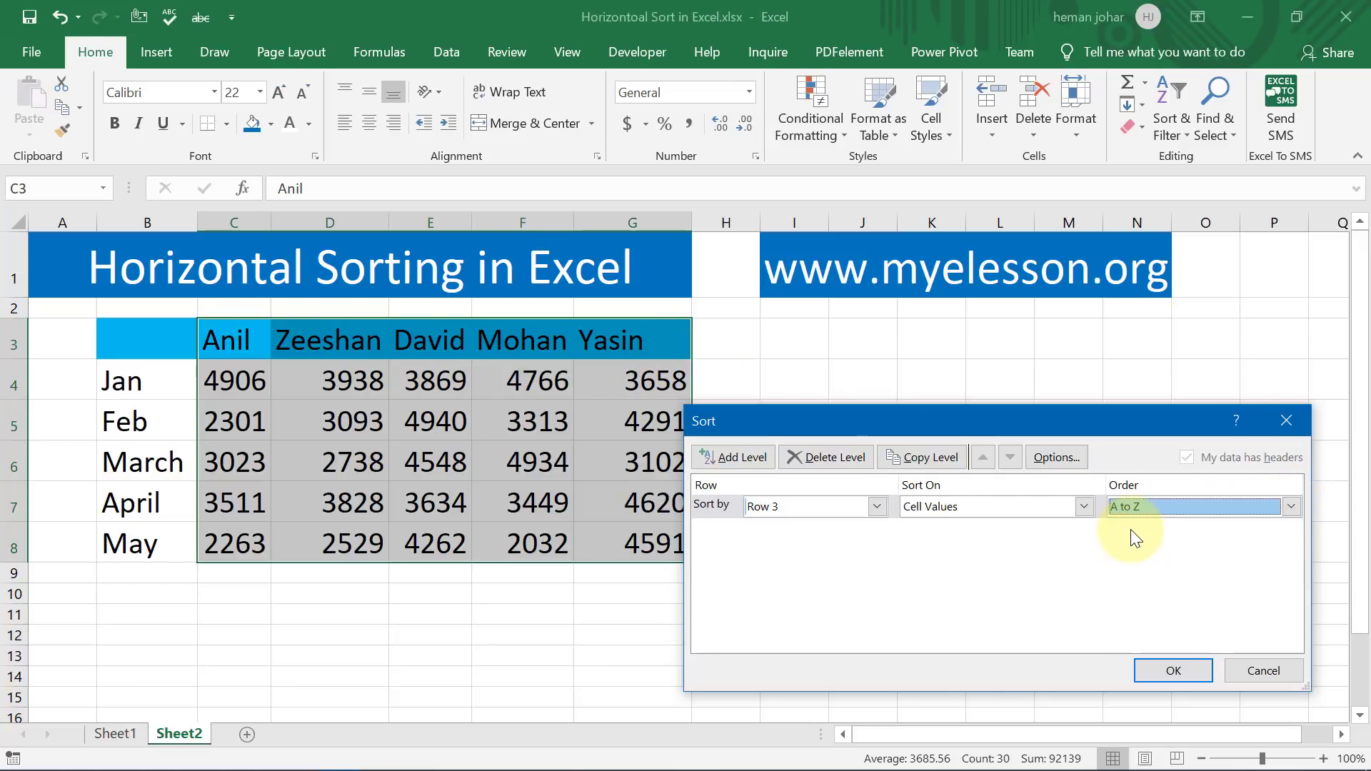
click(1172, 672)
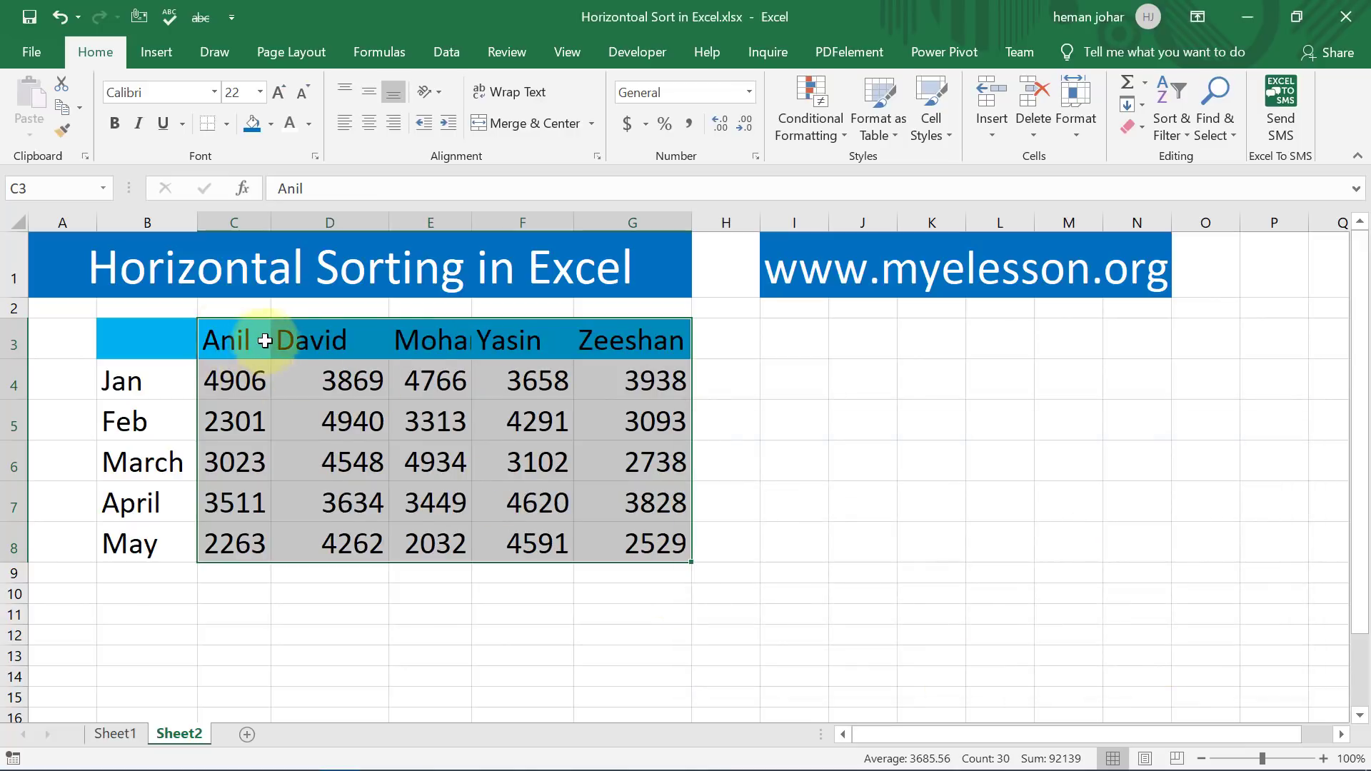
double_click(471, 222)
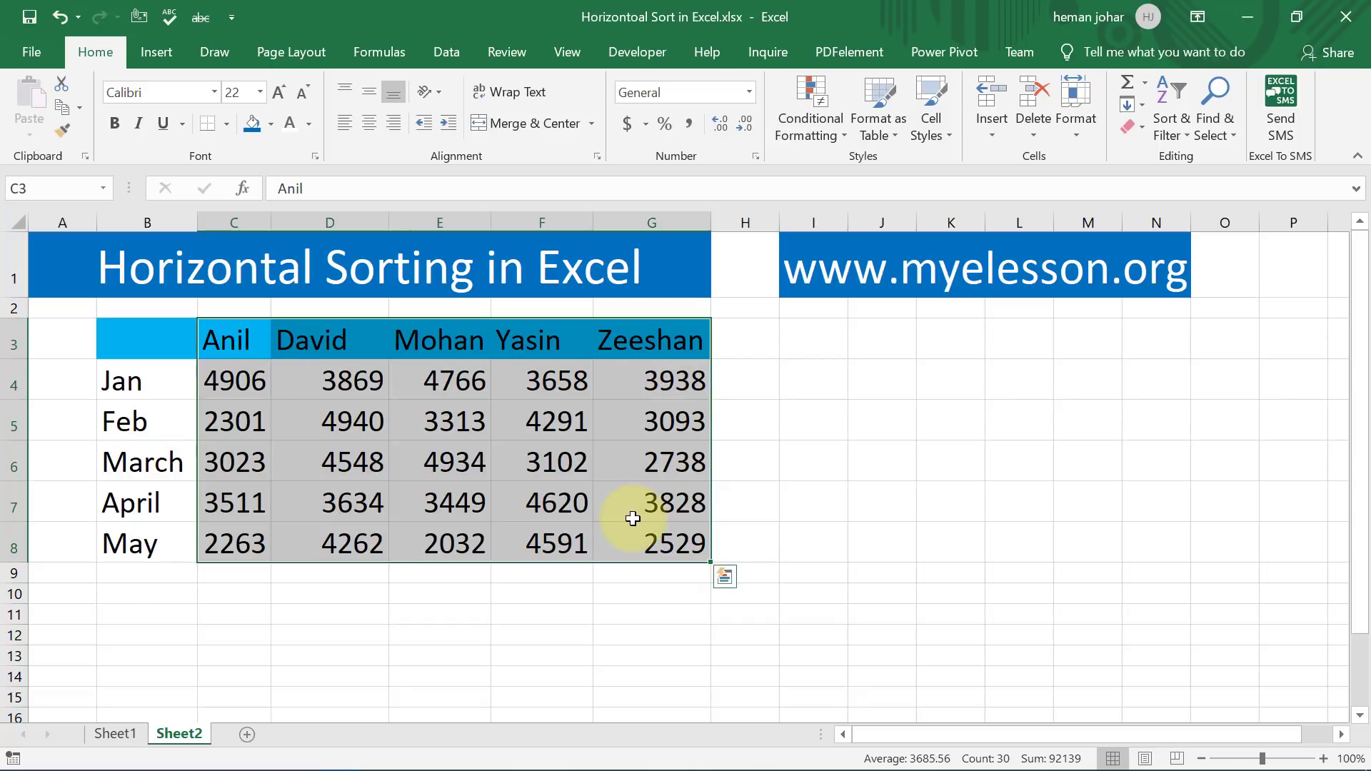
Step: Custom-sort left to right by Row 3 in Z to A order, then autofit column C for Zeeshan
click(1165, 116)
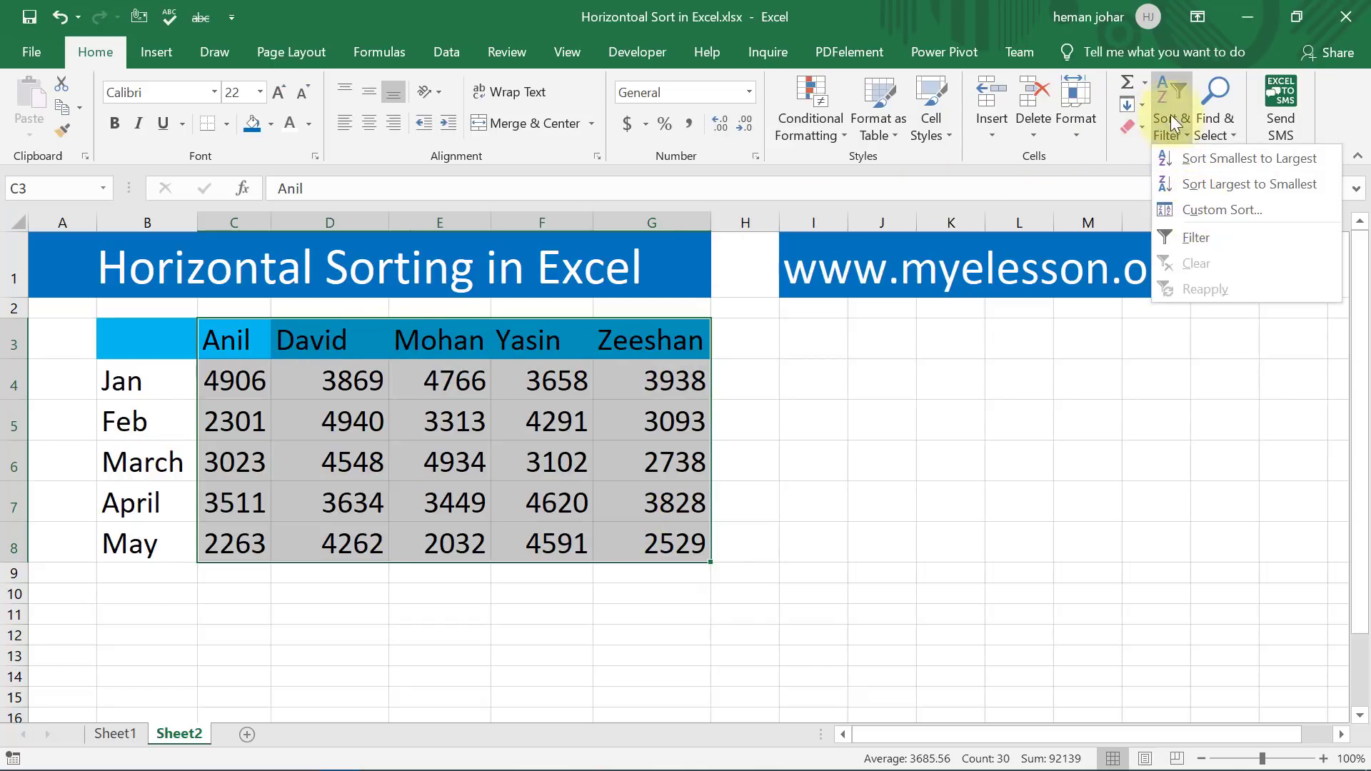
click(1195, 209)
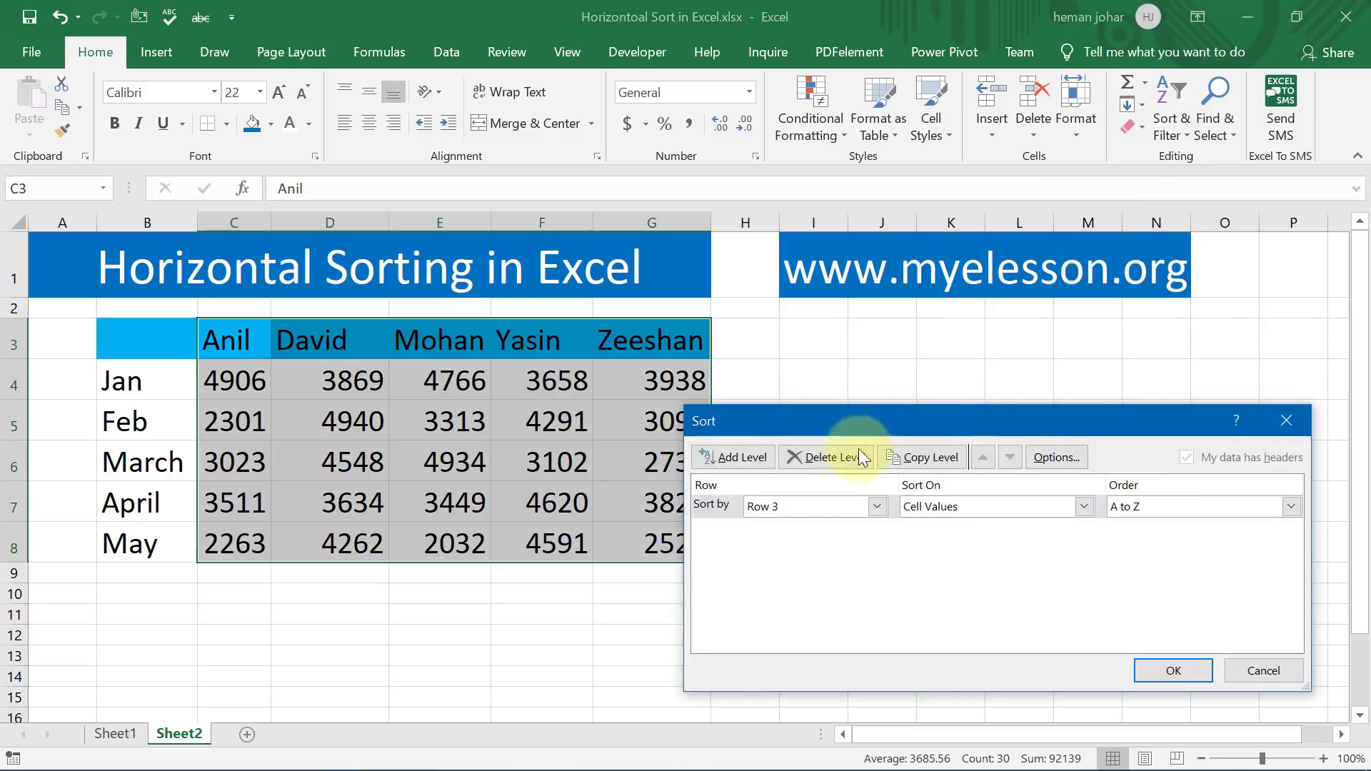
click(1055, 456)
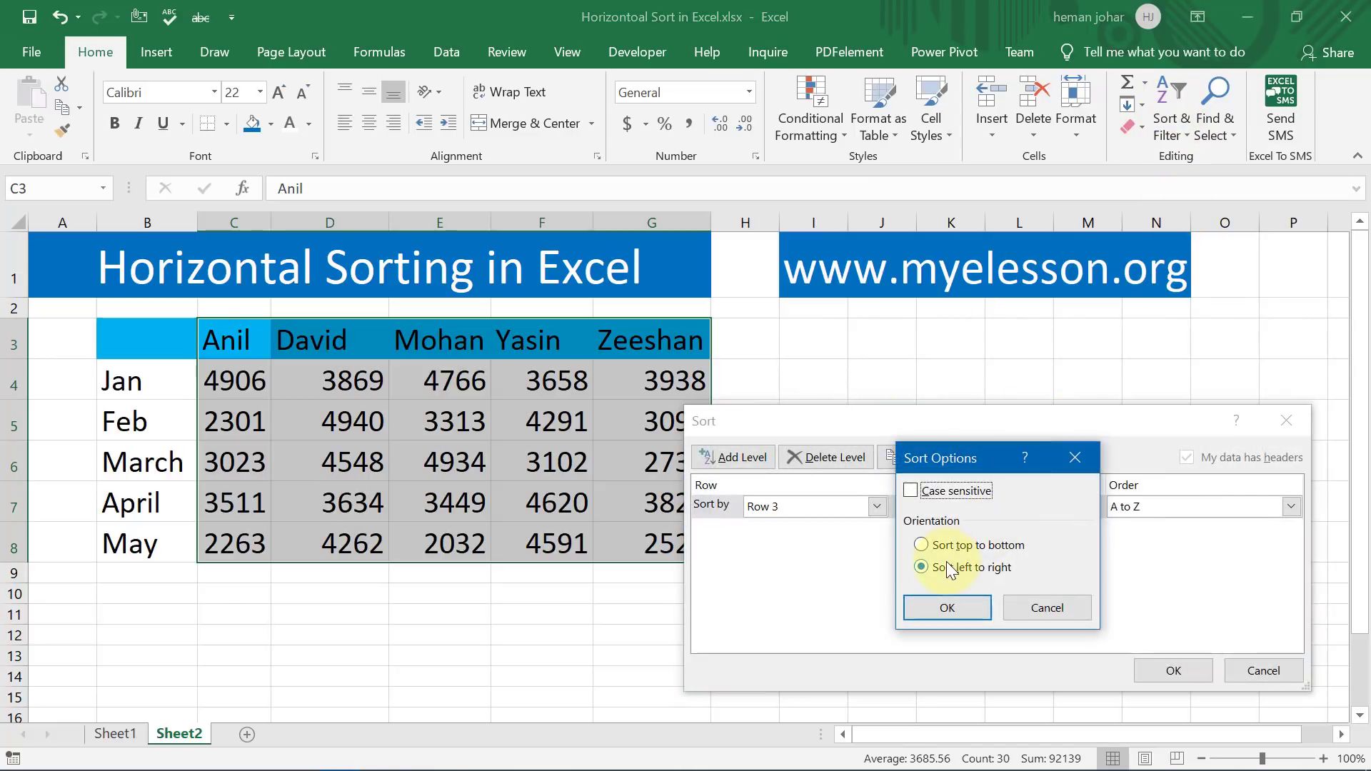
click(949, 606)
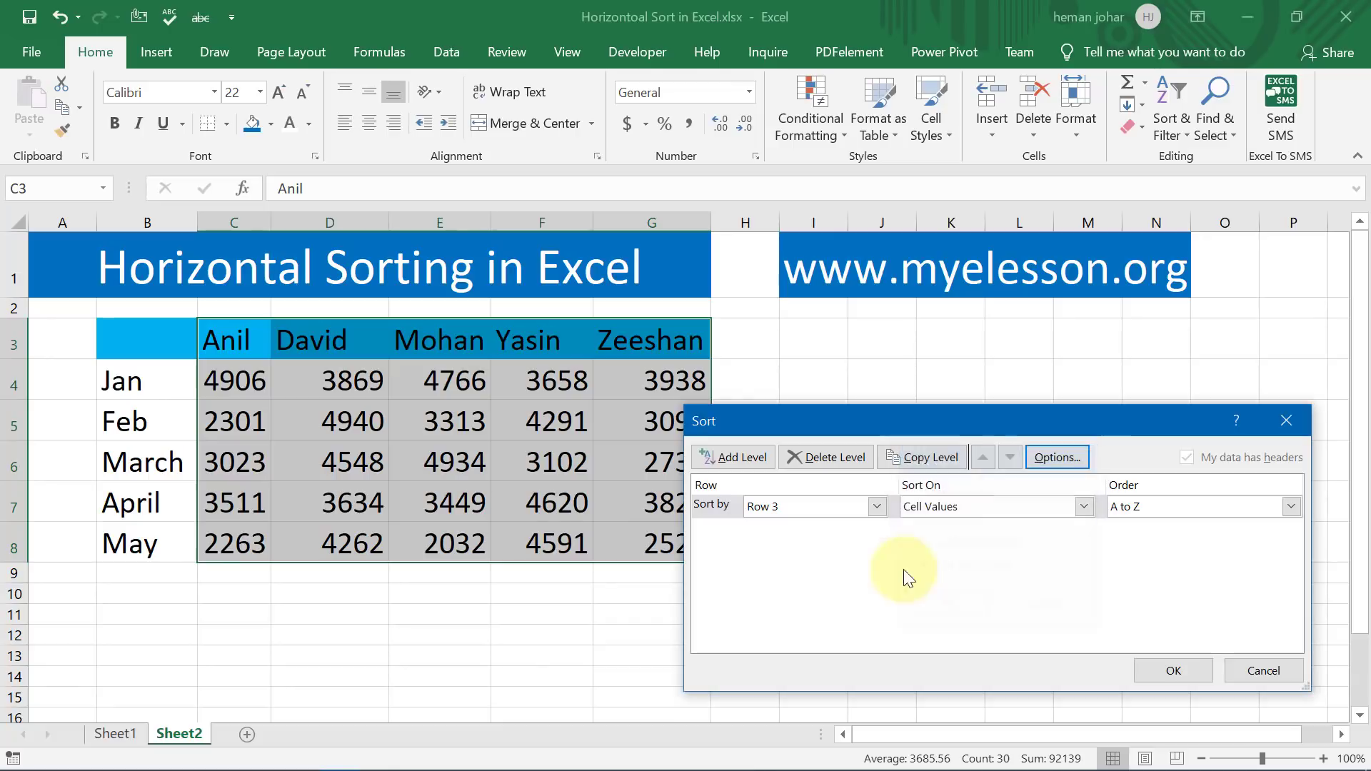
click(879, 507)
click(843, 525)
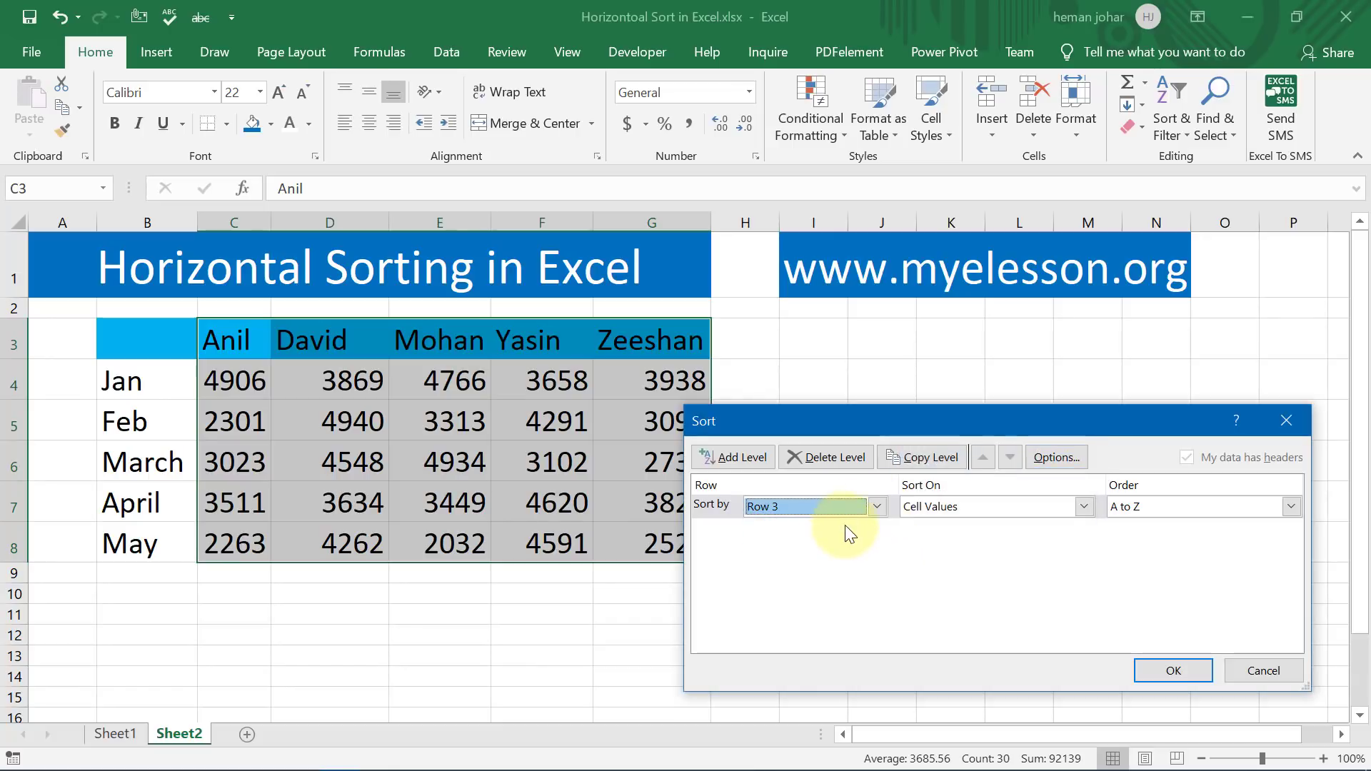
click(1168, 505)
click(1124, 541)
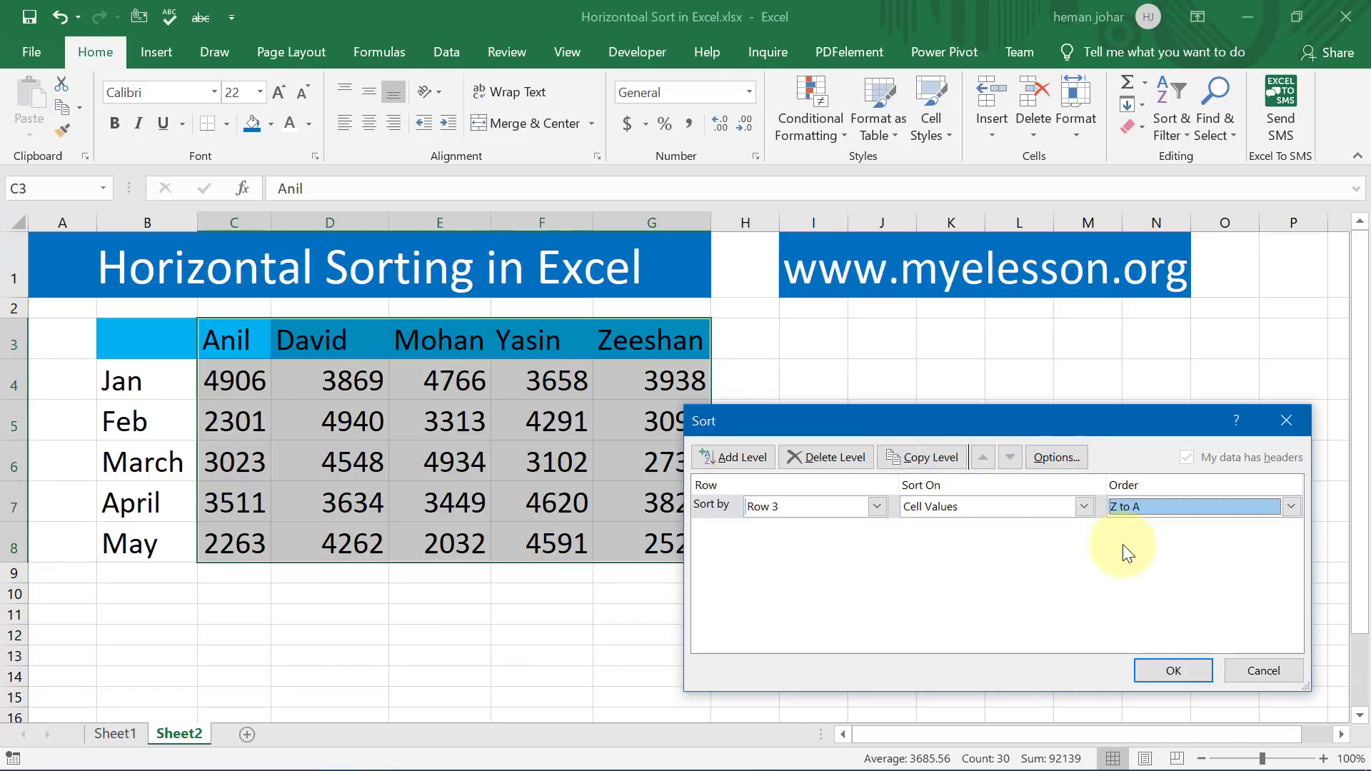
click(1168, 677)
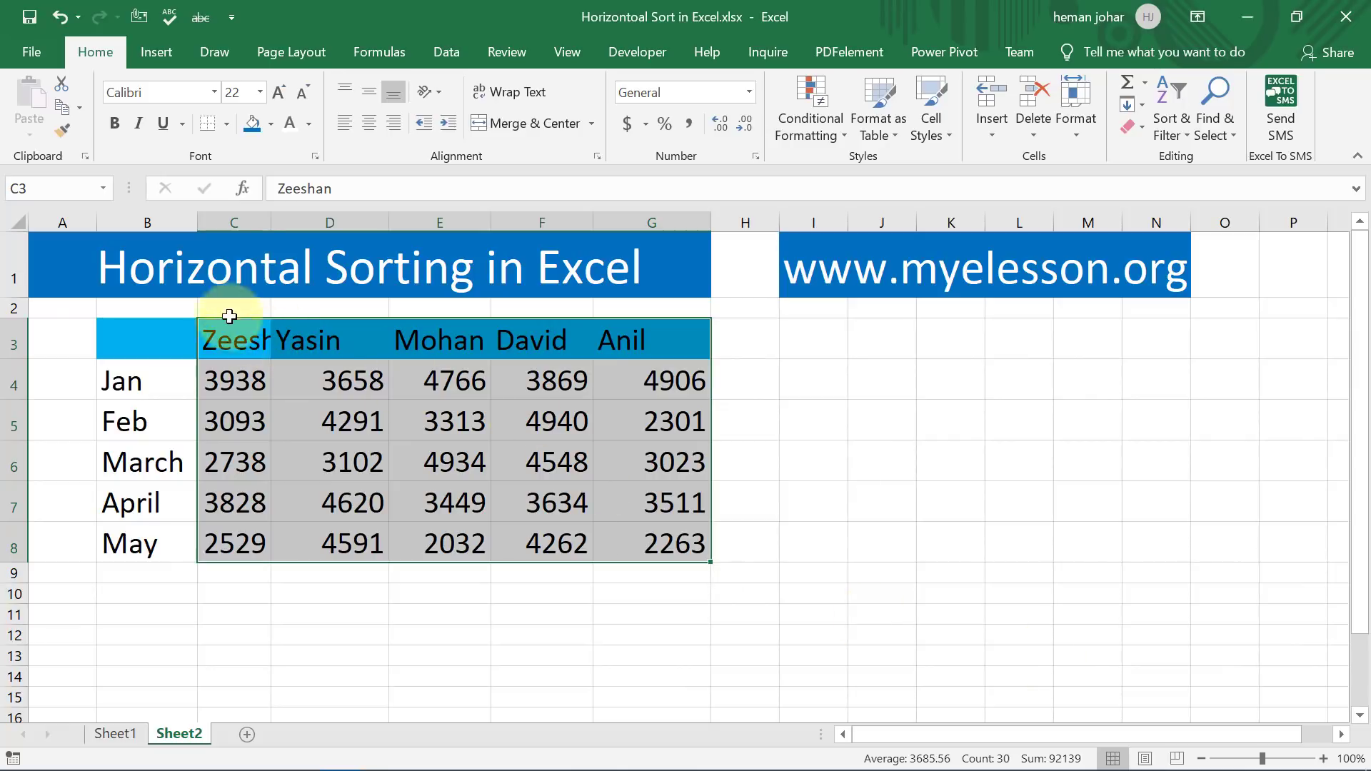
double_click(271, 222)
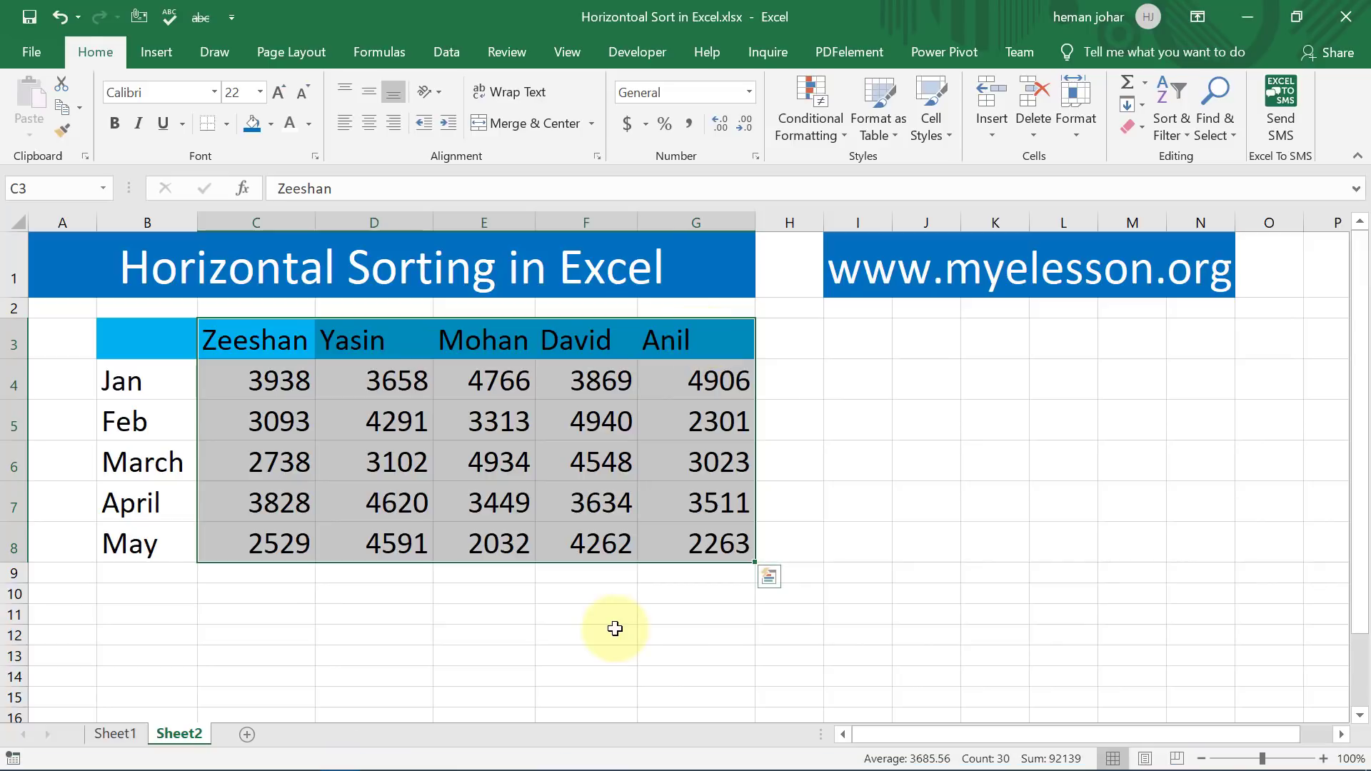
click(421, 590)
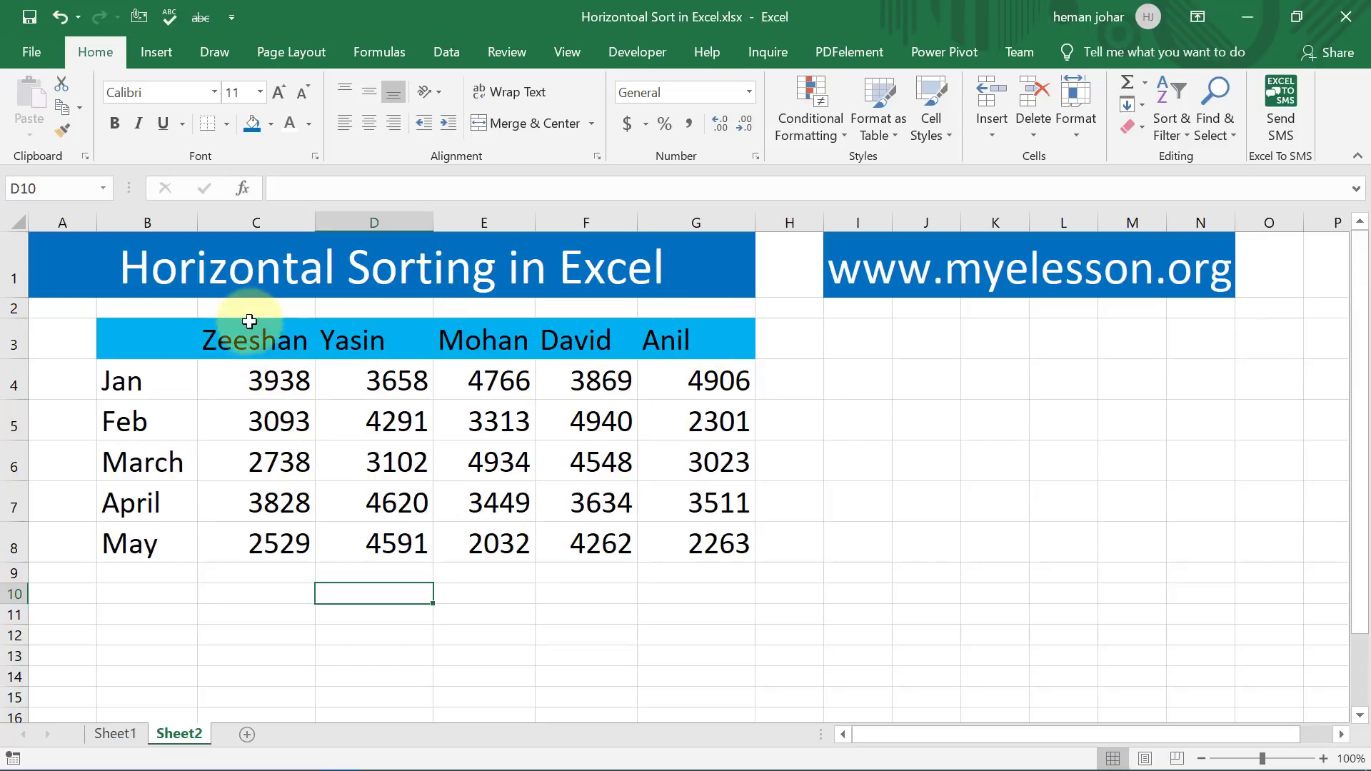
drag(270, 324, 717, 545)
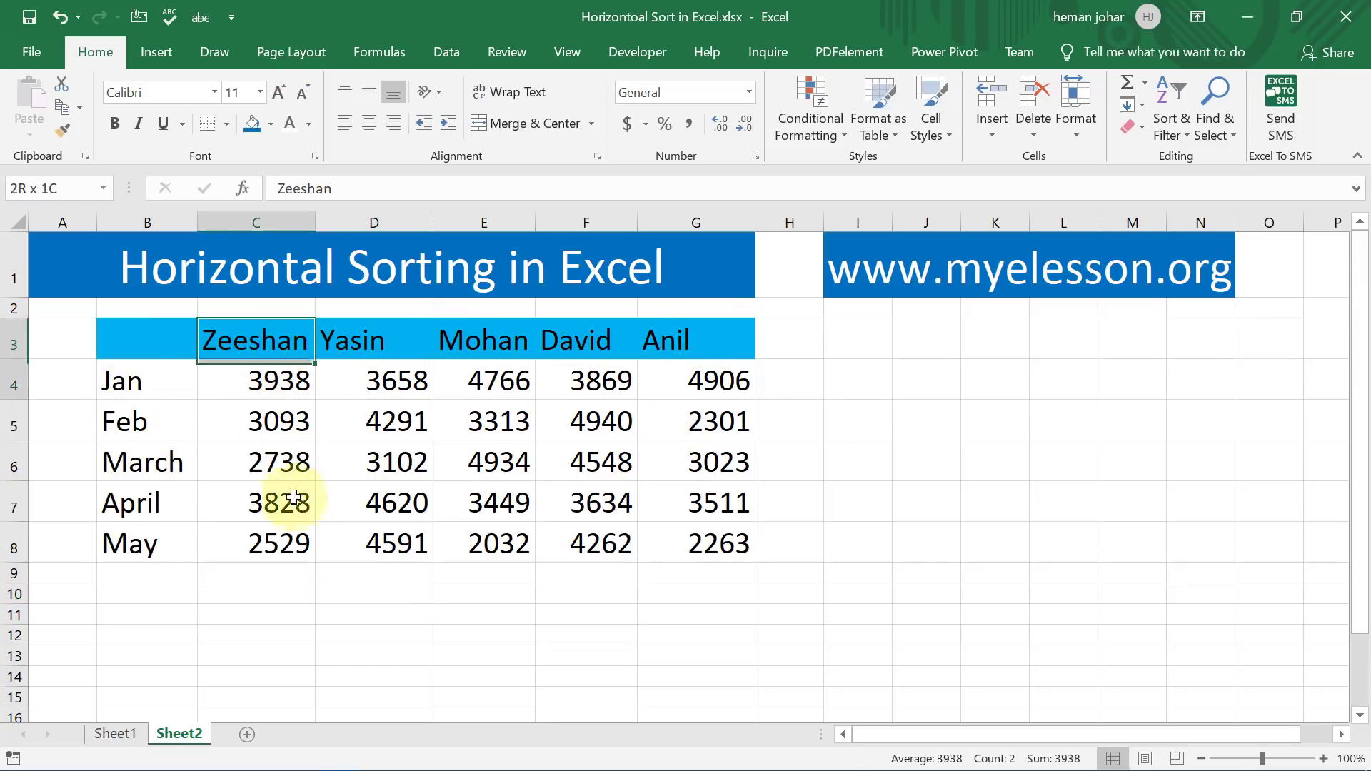